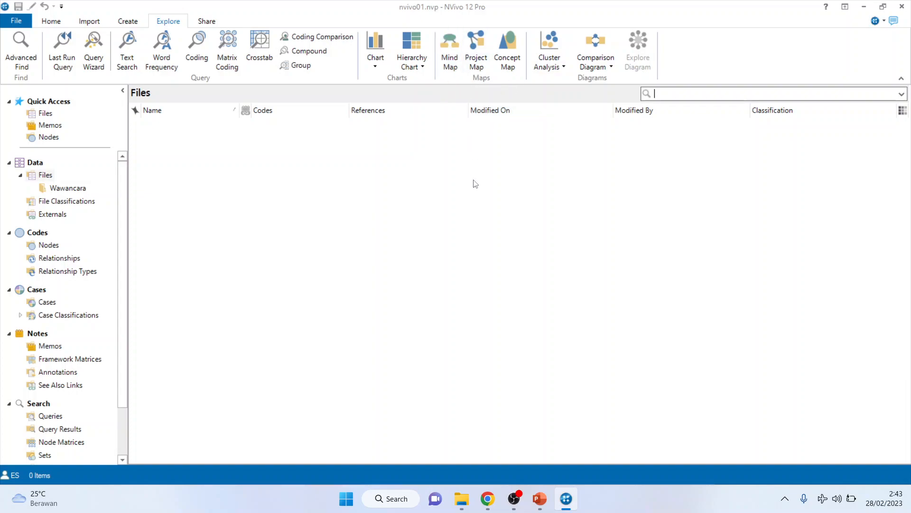
Create a mind map named "Kesulitan Membuat Penelitian" and label its central idea "KESULITA PENELITIAN"
{"action": "left_click", "coordinate": [455, 59]}
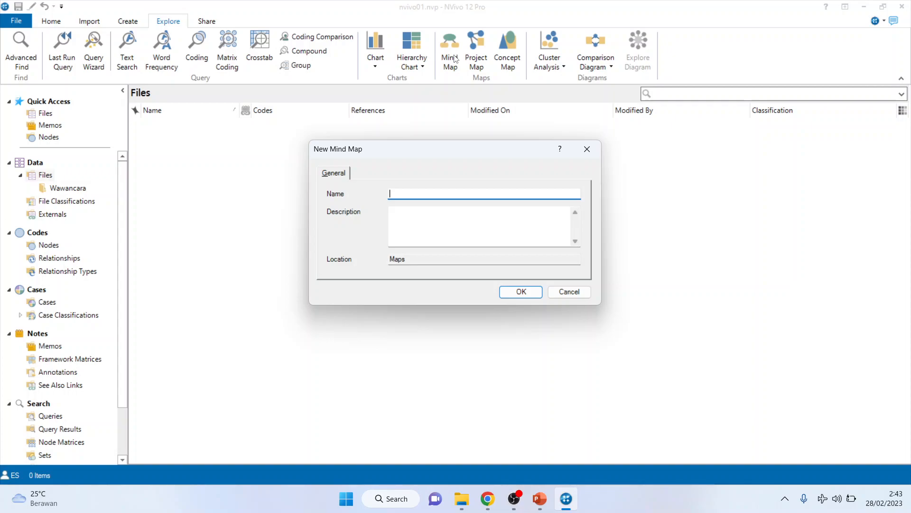
{"action": "type", "text": "Kesulitan Membuat Penelitian"}
{"action": "left_click", "coordinate": [521, 292]}
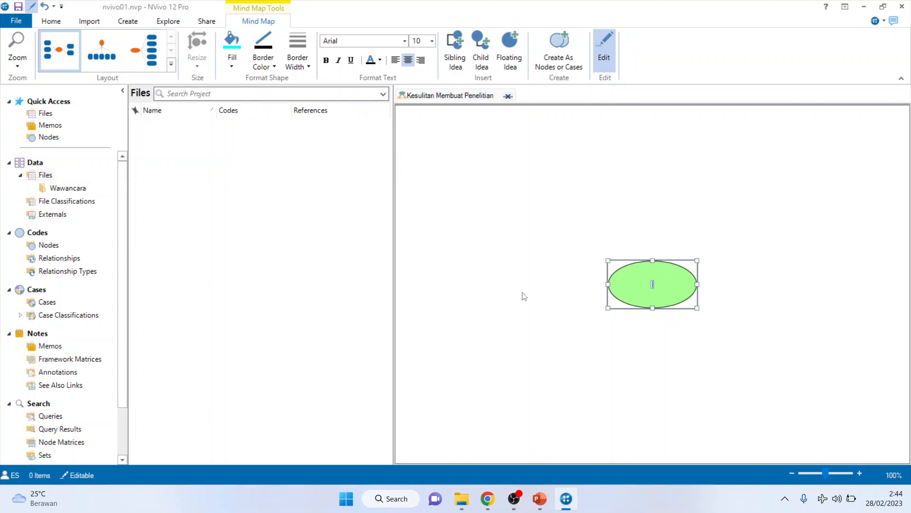
{"action": "type", "text": "KESULITA PENELITIAN"}
{"action": "left_click", "coordinate": [560, 197]}
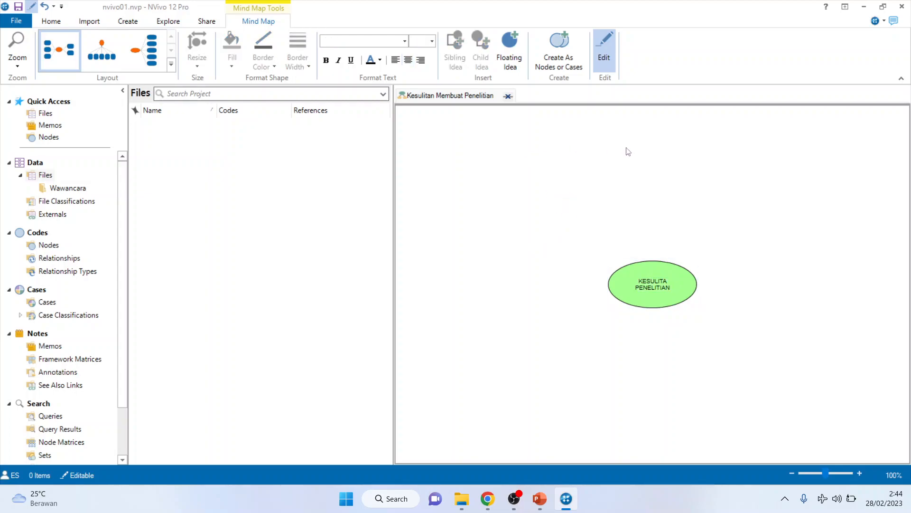
Add a child idea labelled "MENACARI TOPIK" to the central idea
{"action": "right_click", "coordinate": [648, 271]}
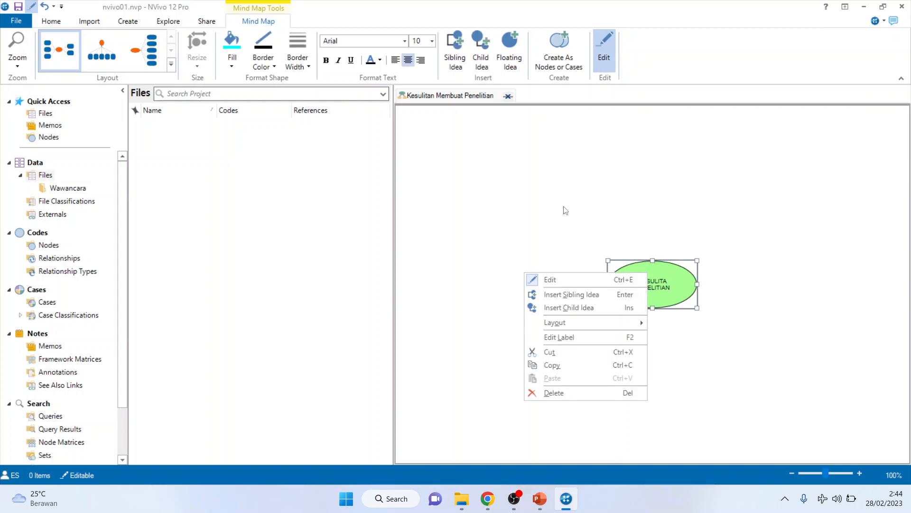
{"action": "right_click", "coordinate": [589, 307]}
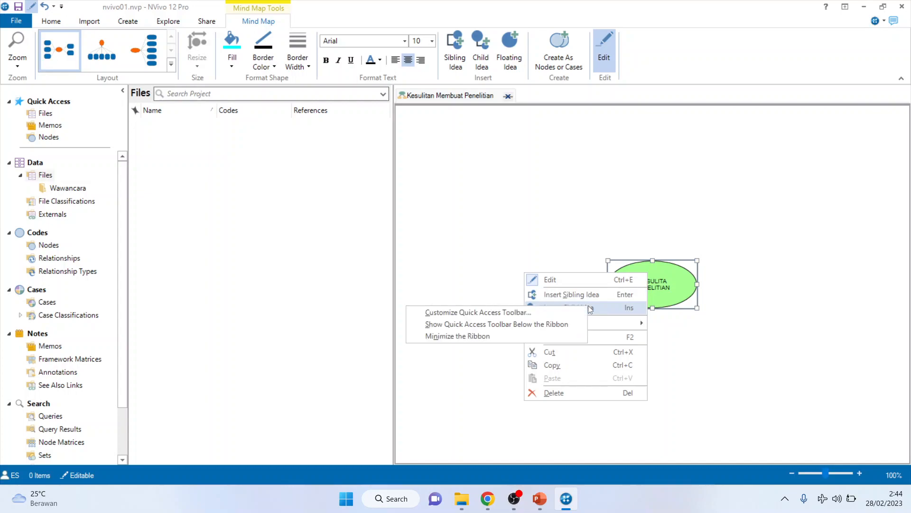
{"action": "left_click", "coordinate": [603, 310]}
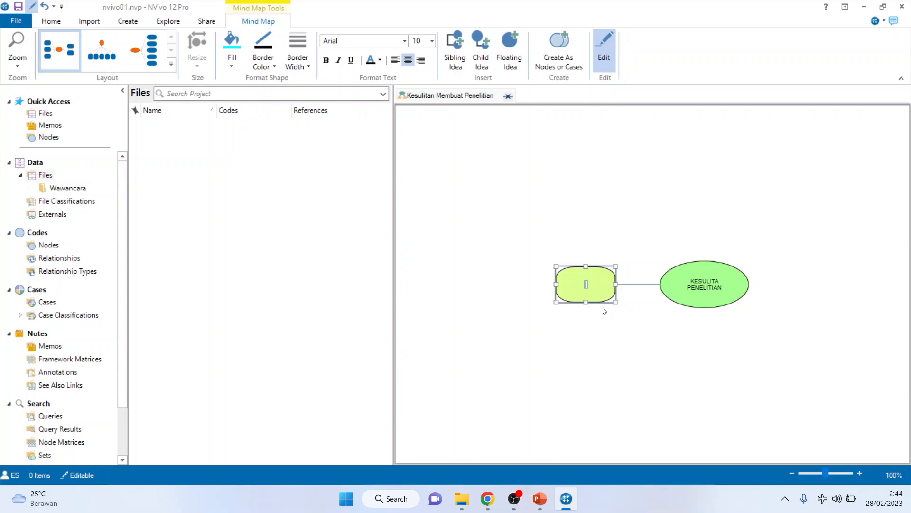
{"action": "type", "text": "MENACARI TOPIK"}
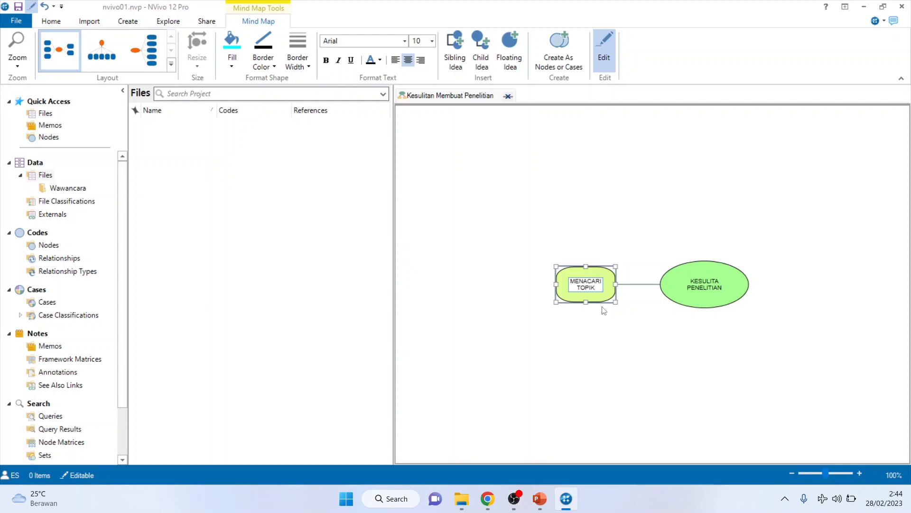
Correct the central idea's label to "KESULITAN PENELITIAN"
{"action": "right_click", "coordinate": [705, 289]}
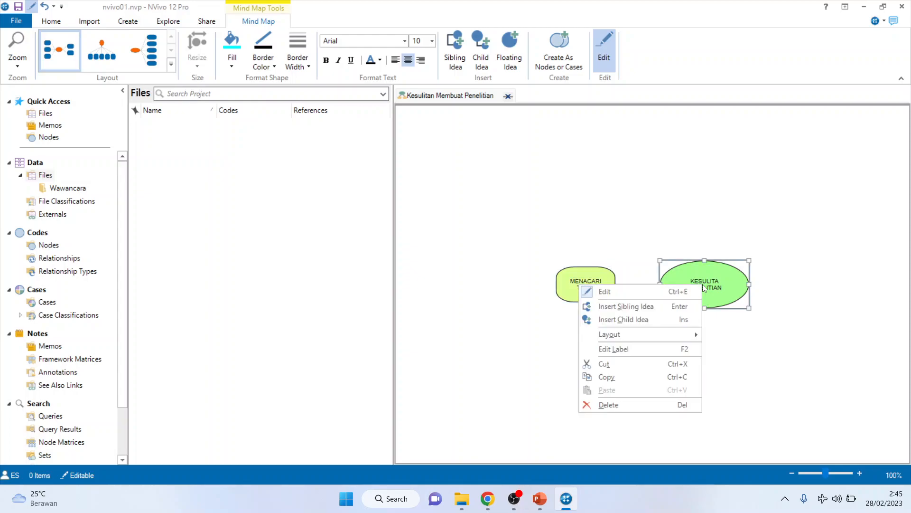
{"action": "right_click", "coordinate": [662, 355]}
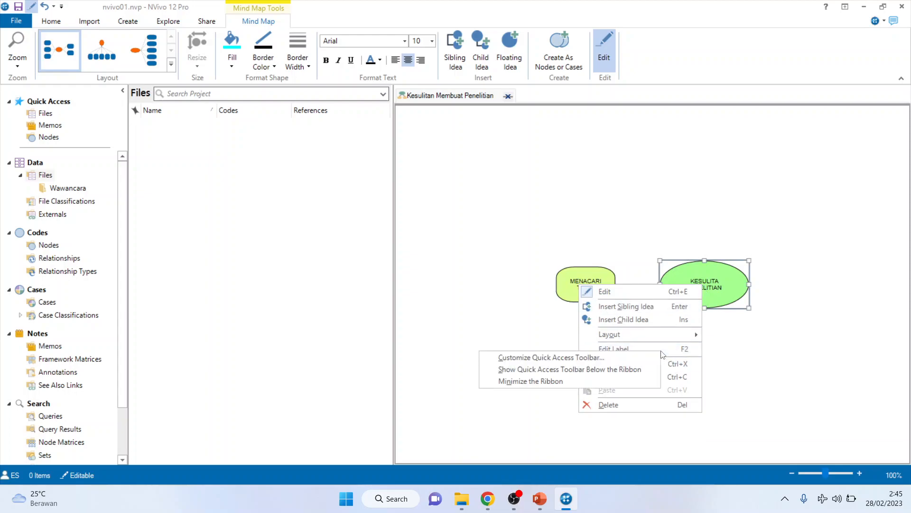
{"action": "left_click", "coordinate": [668, 356]}
{"action": "left_click", "coordinate": [670, 356]}
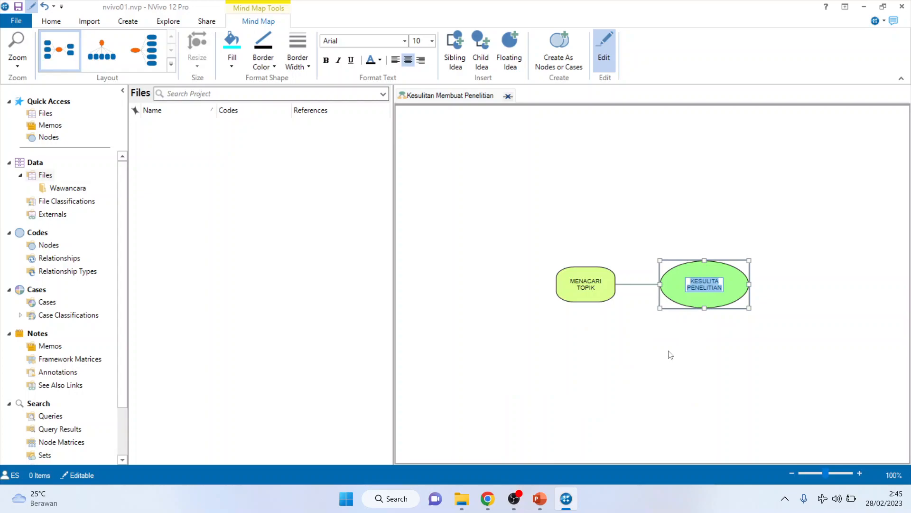
{"action": "key", "text": "Home"}
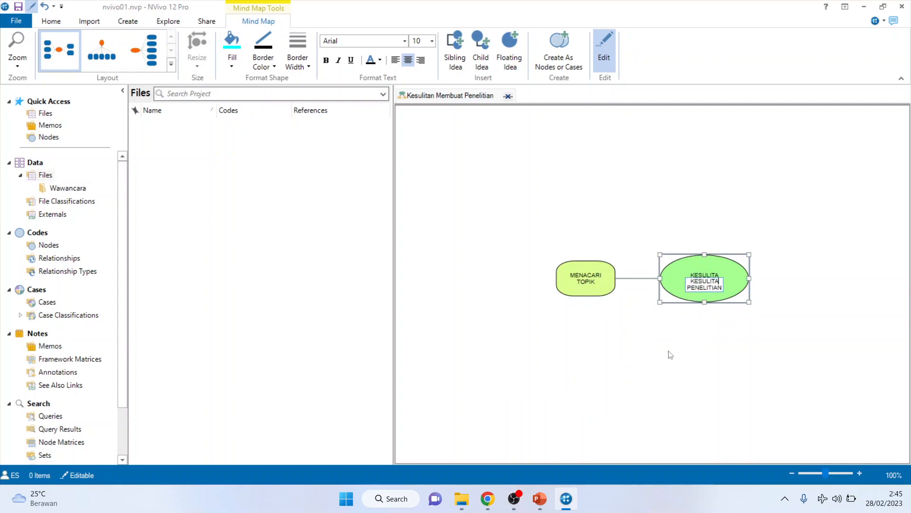
{"action": "type", "text": "N"}
{"action": "key", "text": "Return"}
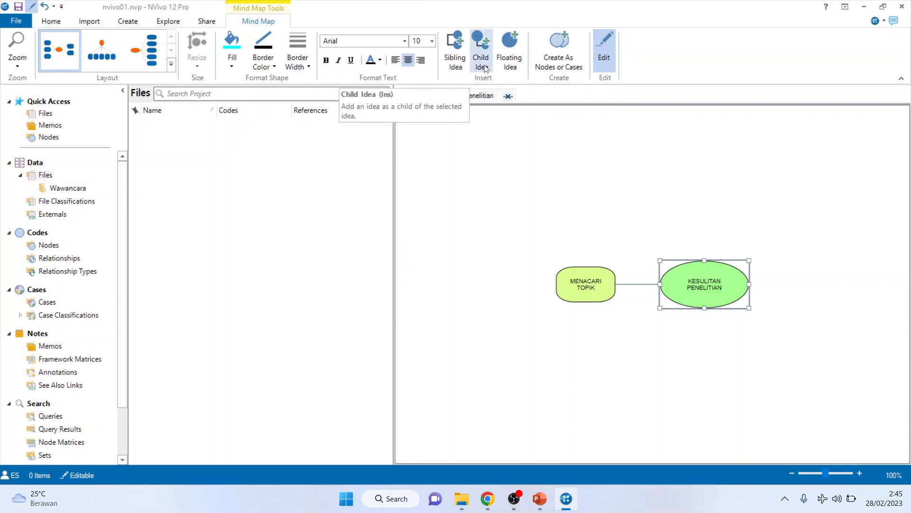
Add a child idea labelled "METODE STATISTIK" to the central KESULITAN PENELITIAN idea
{"action": "right_click", "coordinate": [704, 289]}
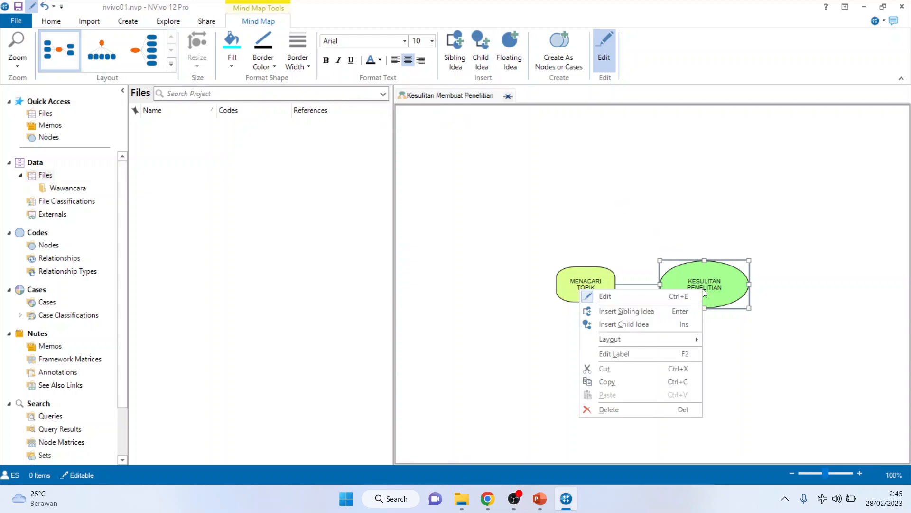
{"action": "left_click", "coordinate": [684, 325]}
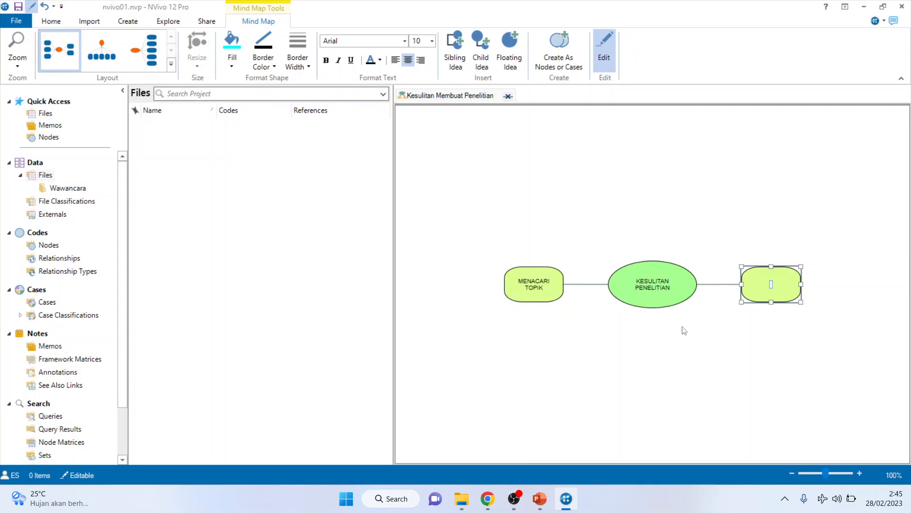
{"action": "type", "text": "METODE STATISTI"}
{"action": "type", "text": "K"}
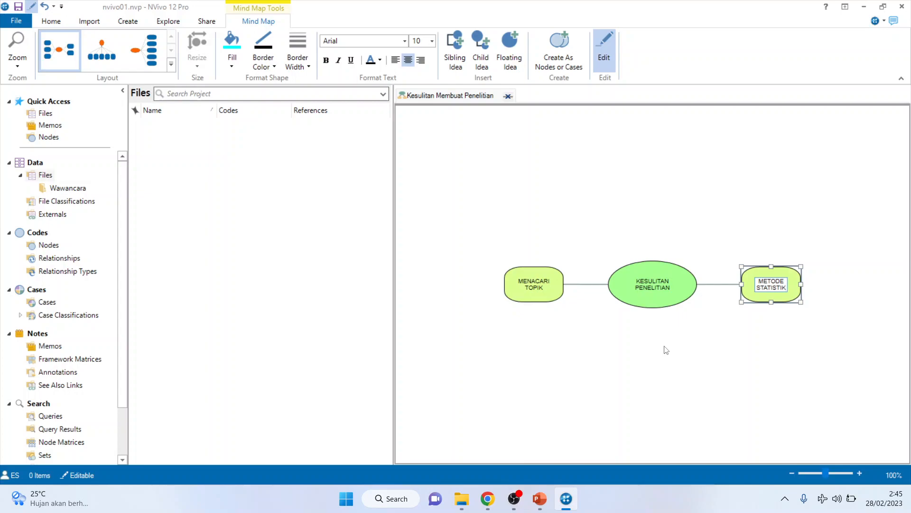
{"action": "left_click", "coordinate": [779, 348]}
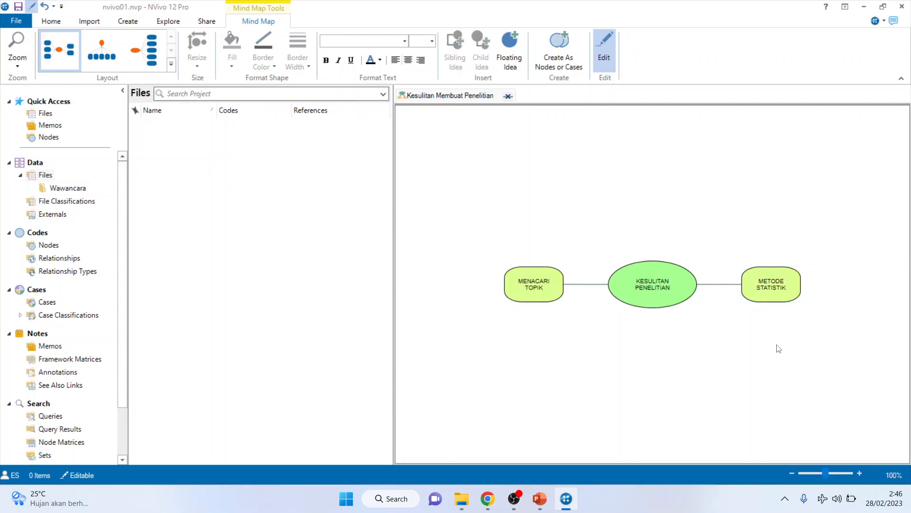
Add a child idea labelled "REGRESI" under METODE STATISTIK
{"action": "left_click", "coordinate": [769, 284]}
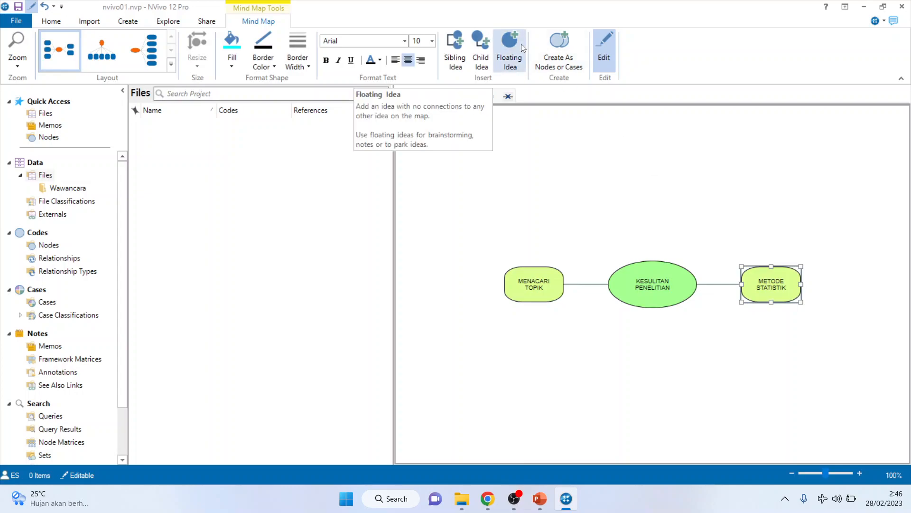
{"action": "left_click", "coordinate": [482, 53]}
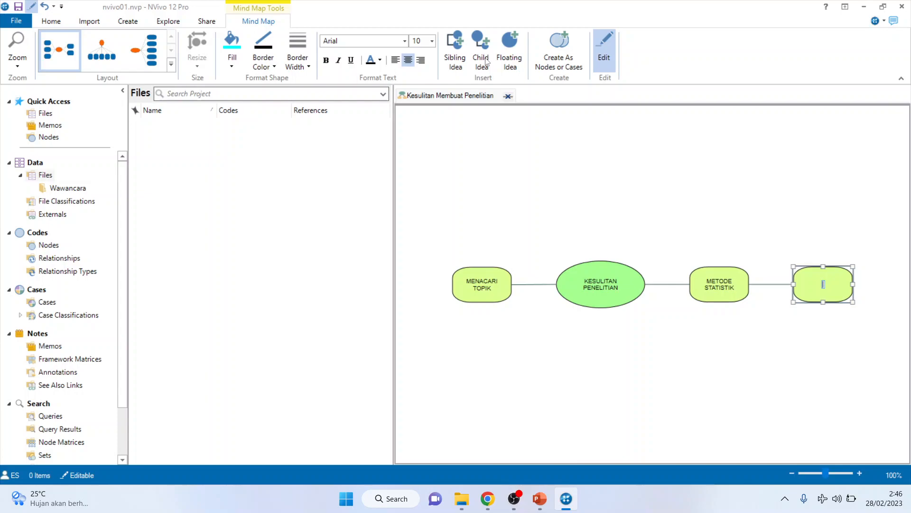
{"action": "type", "text": "REGRESI"}
Add another child idea under METODE STATISTIK and label it "SEM"
{"action": "right_click", "coordinate": [723, 291]}
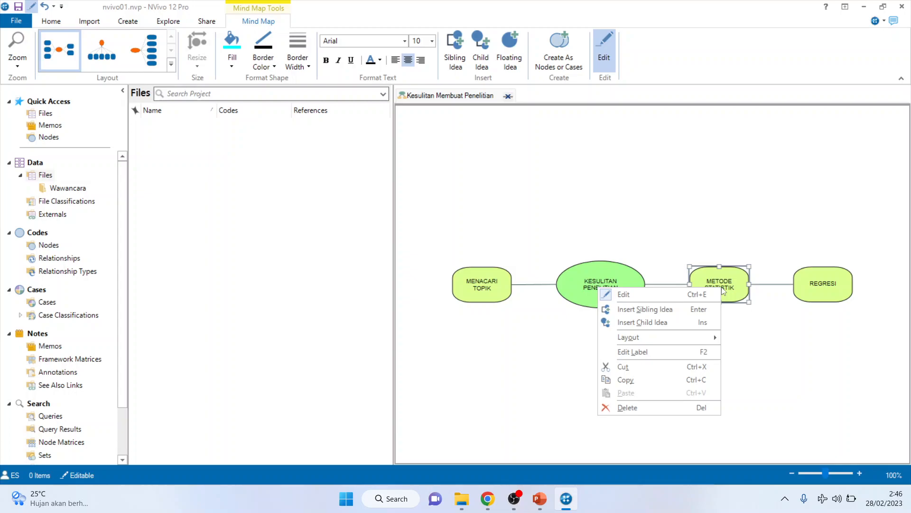
{"action": "right_click", "coordinate": [691, 328]}
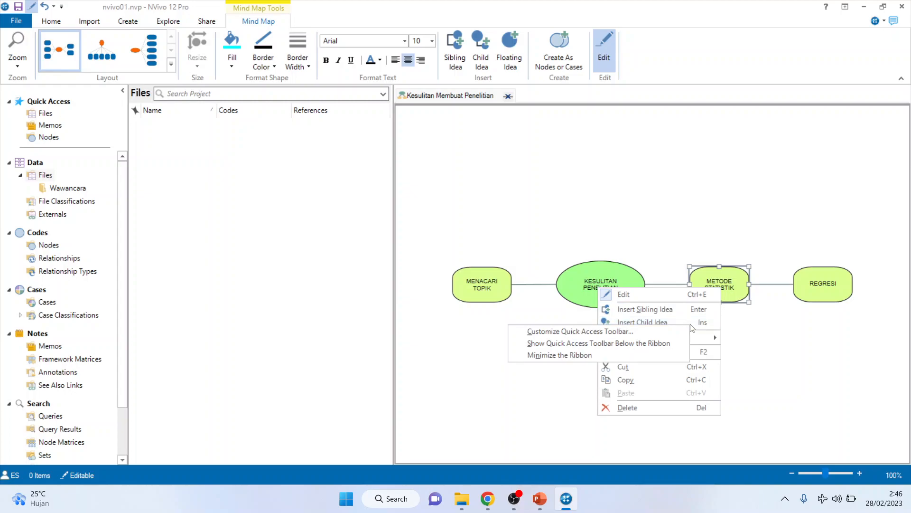
{"action": "left_click", "coordinate": [691, 327]}
{"action": "left_click", "coordinate": [691, 323]}
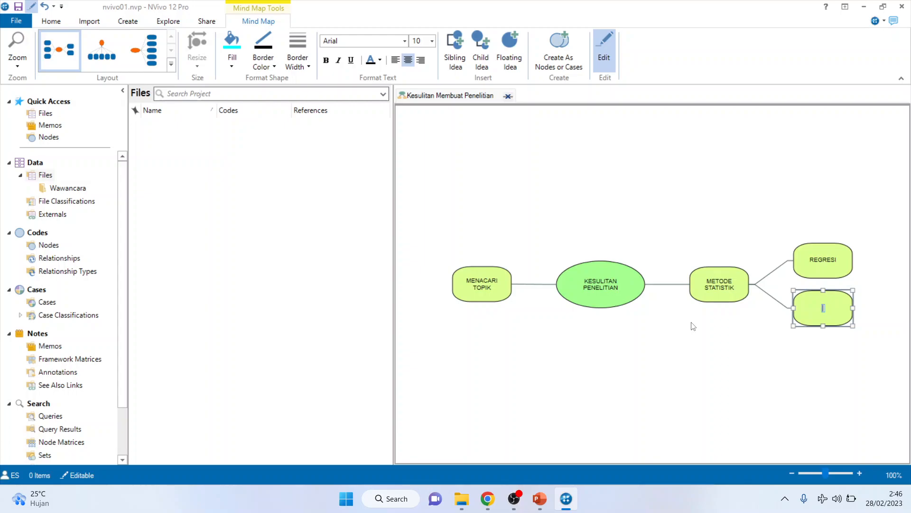
{"action": "type", "text": "SEM"}
Add a child idea labelled "OLAH DATA" to the central KESULITAN PENELITIAN idea
{"action": "left_click", "coordinate": [601, 286]}
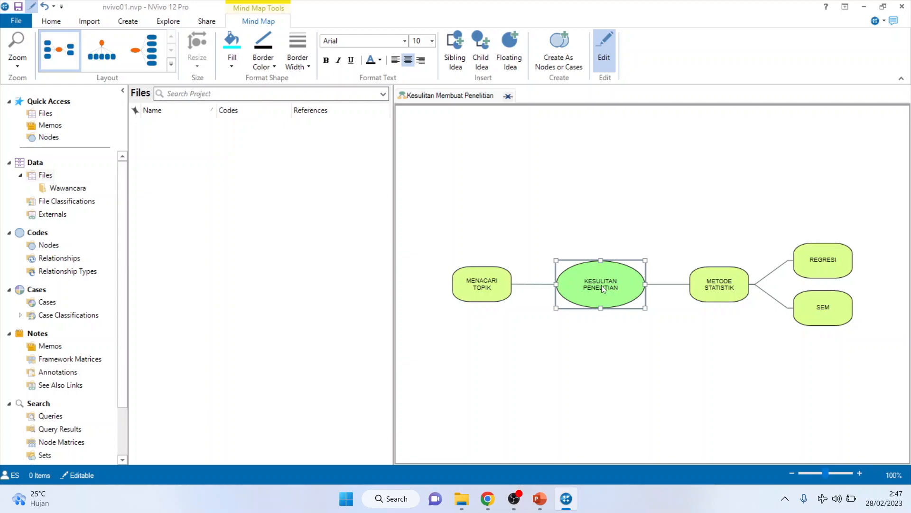
{"action": "right_click", "coordinate": [602, 284]}
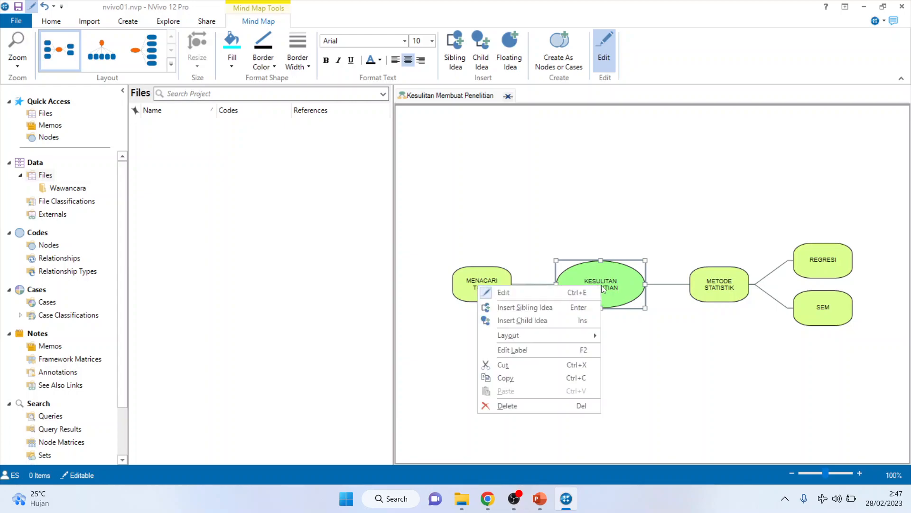
{"action": "right_click", "coordinate": [574, 315]}
{"action": "left_click", "coordinate": [580, 322]}
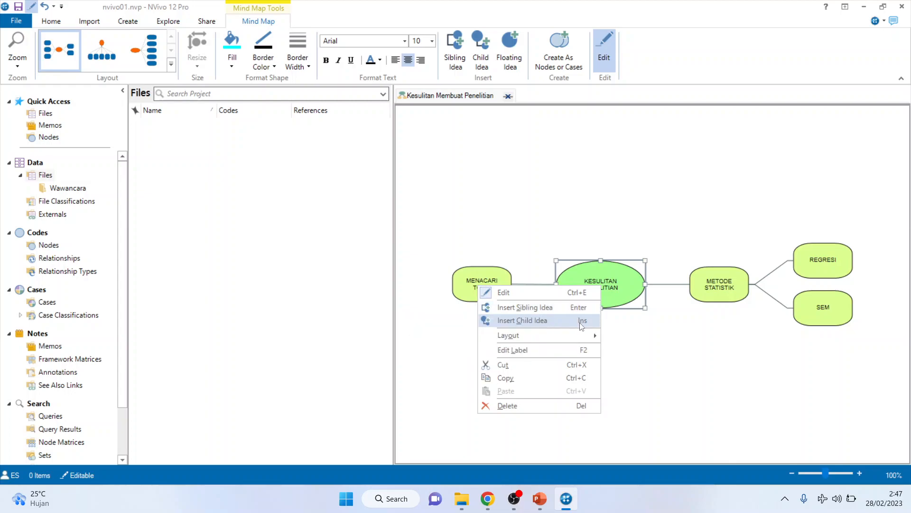
{"action": "right_click", "coordinate": [582, 325]}
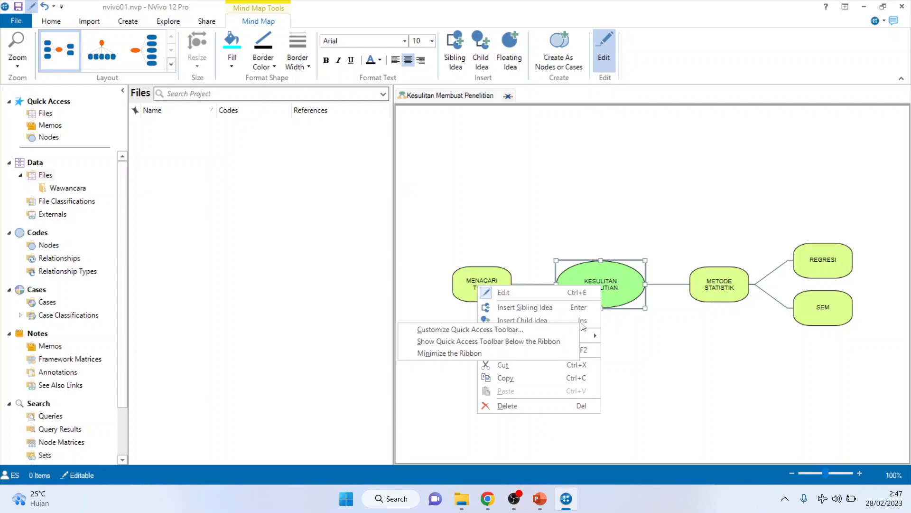
{"action": "left_click", "coordinate": [586, 319]}
{"action": "left_click", "coordinate": [587, 320]}
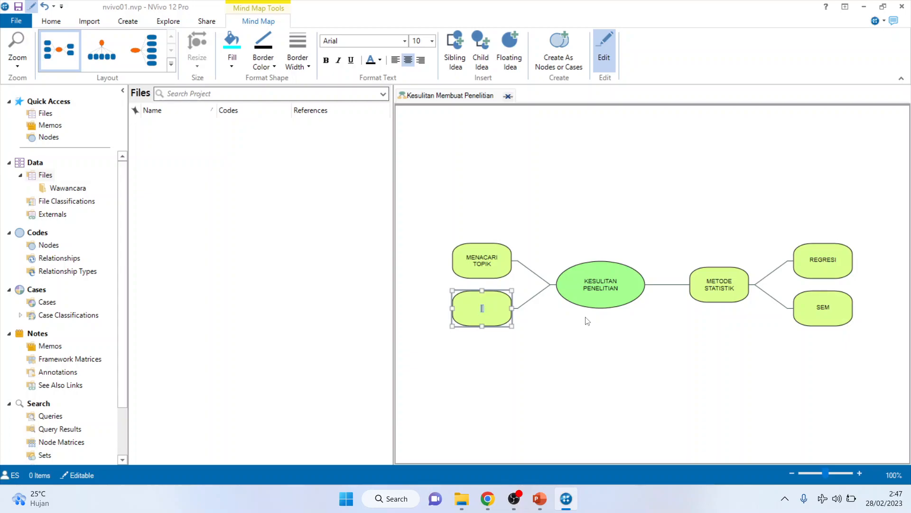
{"action": "type", "text": "OLAH DATA"}
{"action": "left_click", "coordinate": [595, 356]}
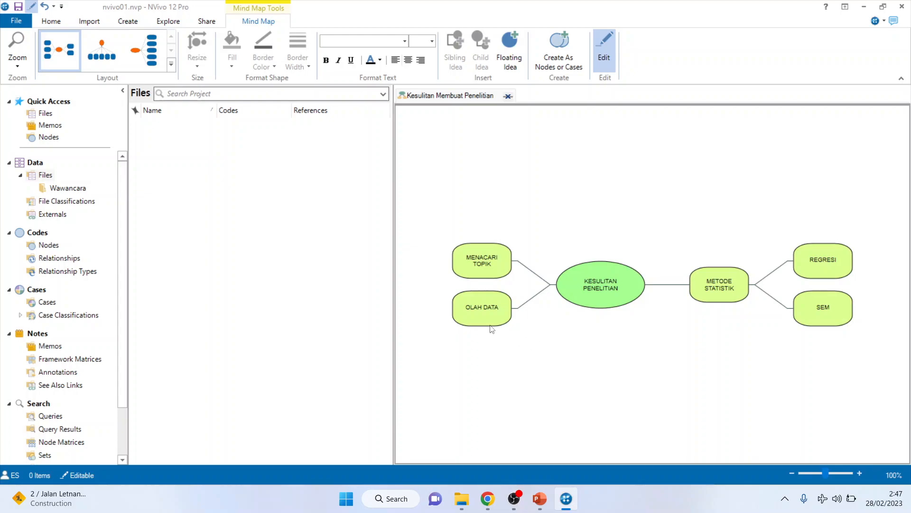
{"action": "left_click", "coordinate": [480, 315]}
{"action": "right_click", "coordinate": [480, 315]}
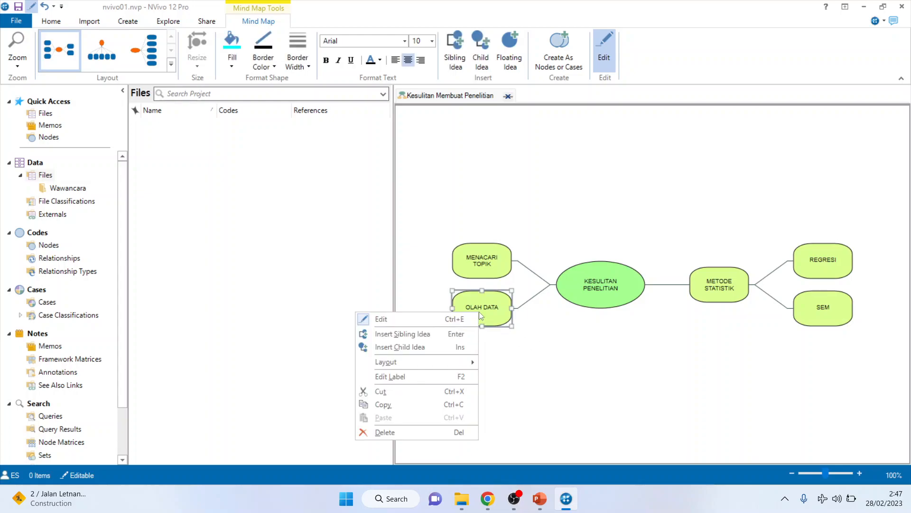
{"action": "left_click", "coordinate": [450, 335]}
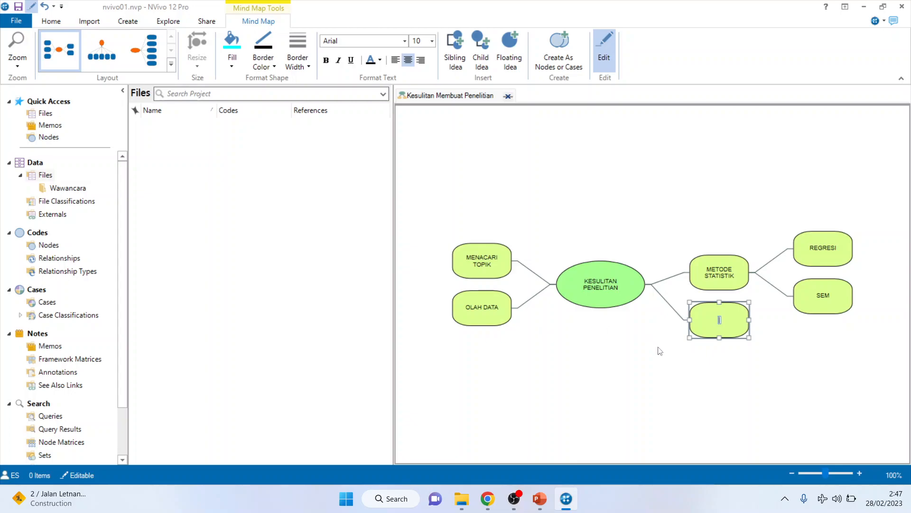
{"action": "right_click", "coordinate": [685, 369]}
{"action": "right_click", "coordinate": [715, 317]}
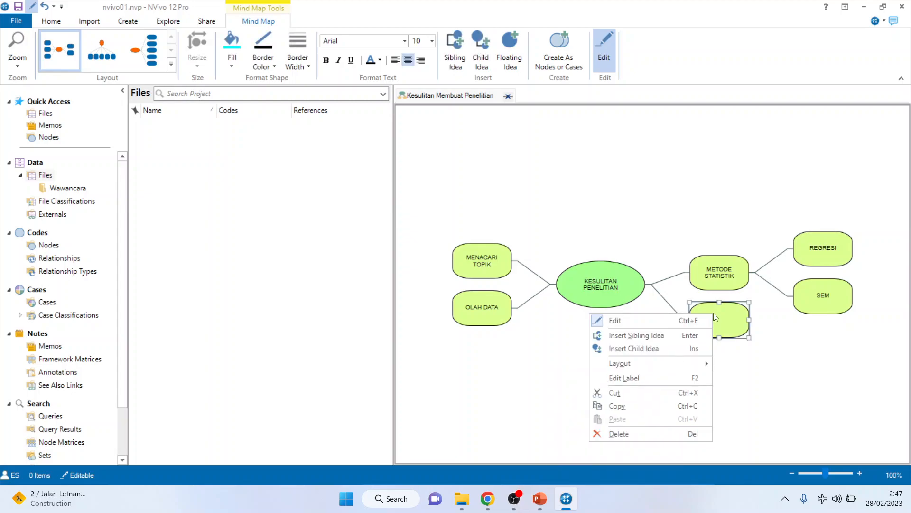
{"action": "left_click", "coordinate": [683, 432]}
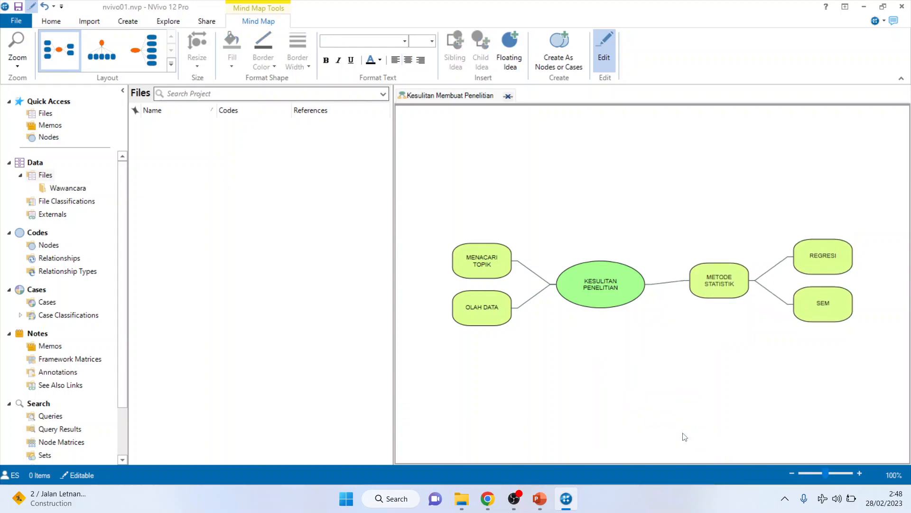
Add a child idea labelled "NVIVO" under OLAH DATA
{"action": "right_click", "coordinate": [485, 319]}
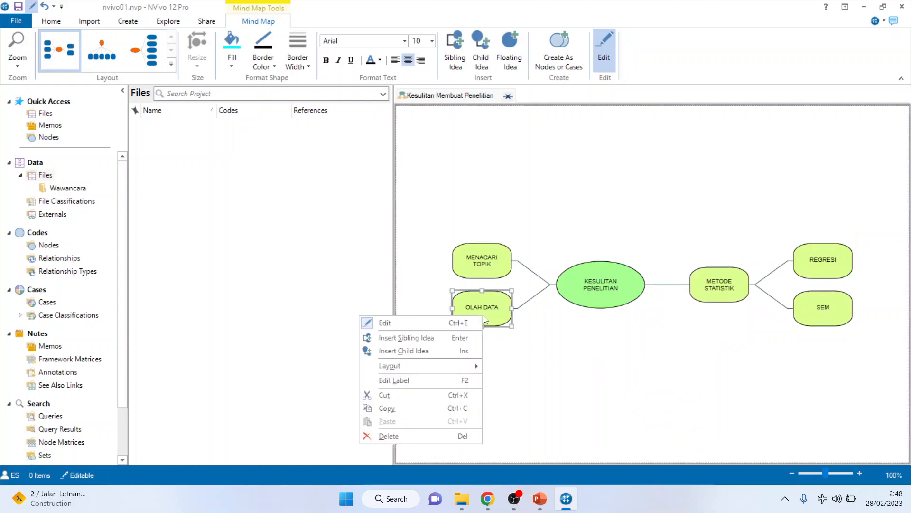
{"action": "left_click", "coordinate": [459, 352]}
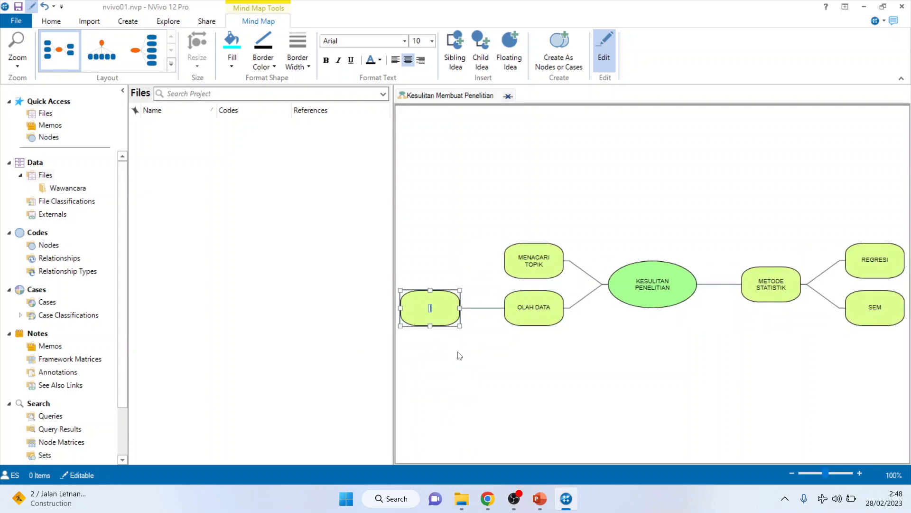
{"action": "type", "text": "NVIVO"}
Add a child idea labelled "SMART PLS" under OLAH DATA
{"action": "right_click", "coordinate": [519, 311]}
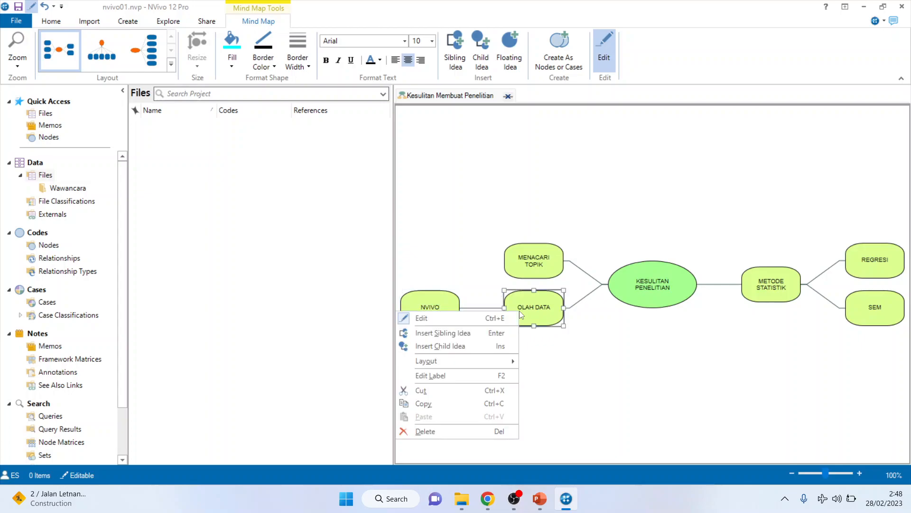
{"action": "left_click", "coordinate": [471, 352]}
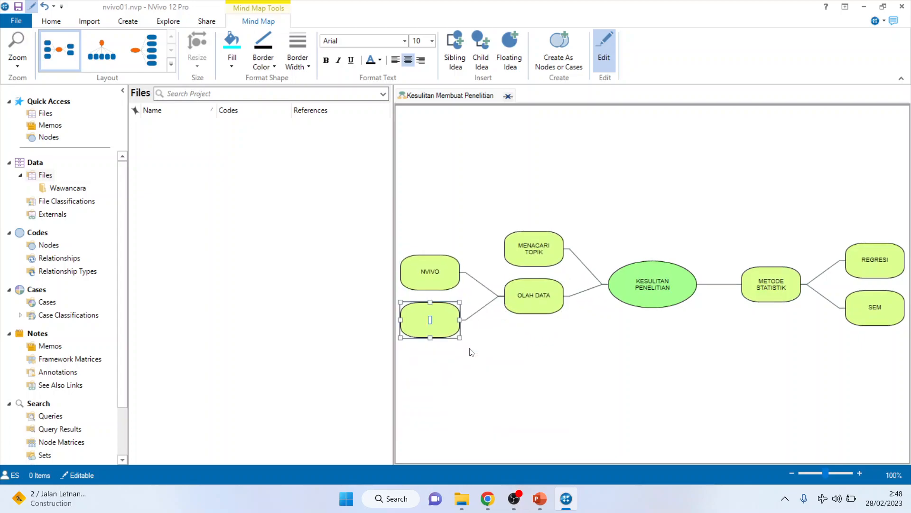
{"action": "type", "text": "SMART PLS"}
{"action": "left_click", "coordinate": [502, 338]}
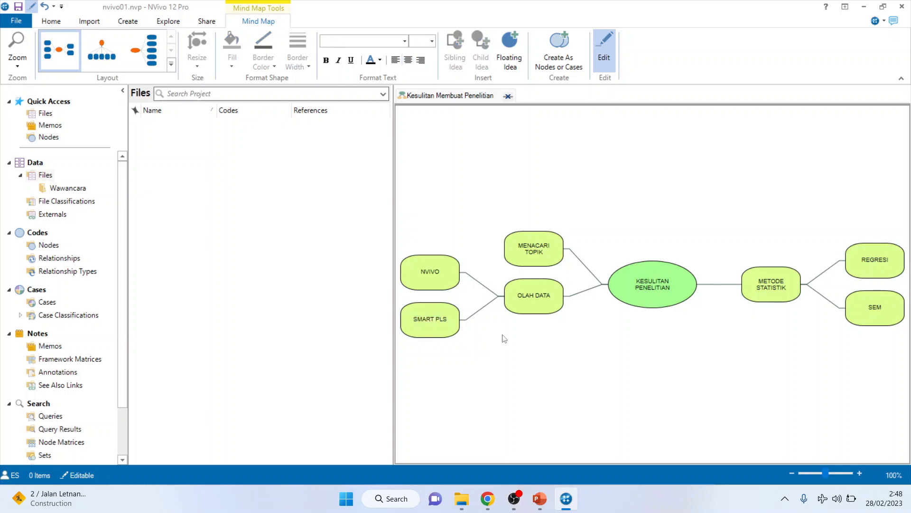
Add another child idea under OLAH DATA and label it "SPSS"
{"action": "right_click", "coordinate": [527, 303]}
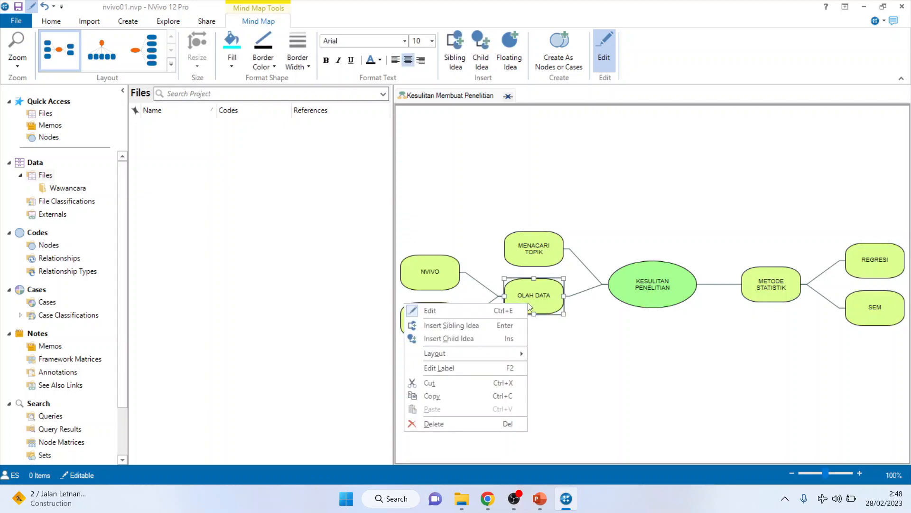
{"action": "left_click", "coordinate": [498, 339]}
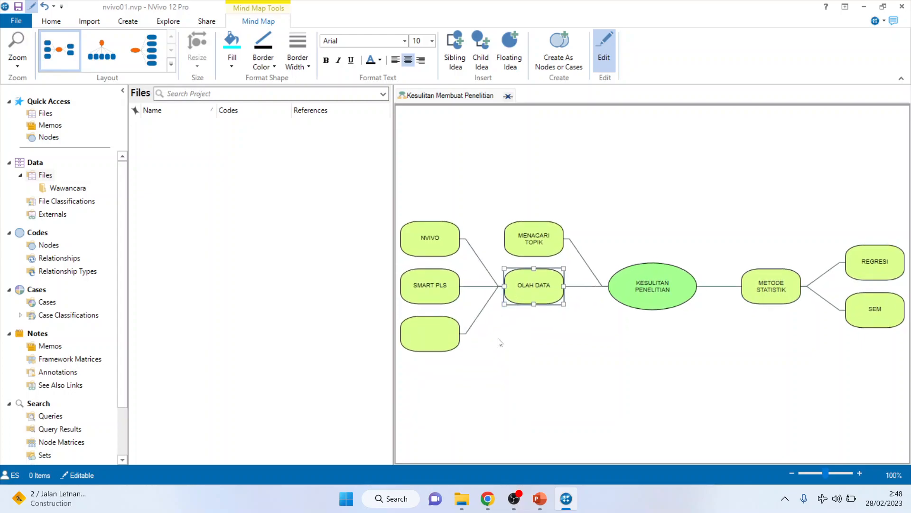
{"action": "type", "text": "SPSS"}
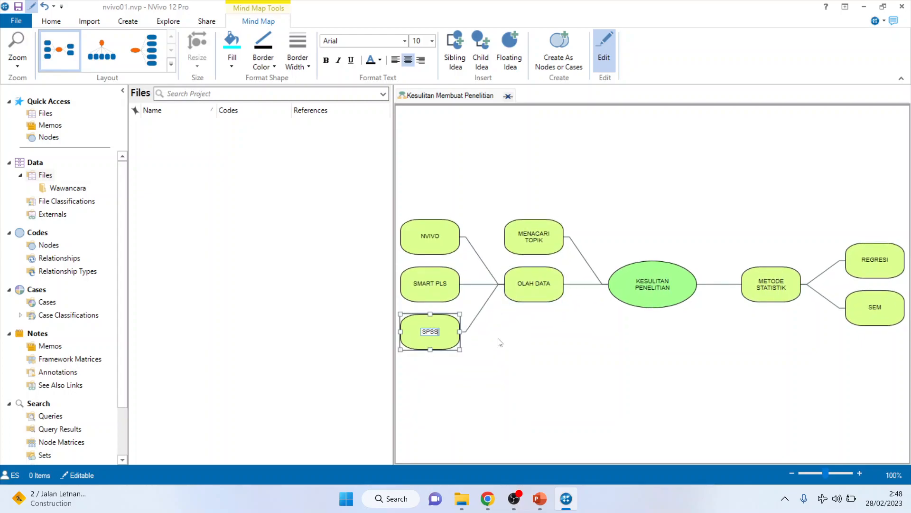
{"action": "left_click", "coordinate": [537, 377]}
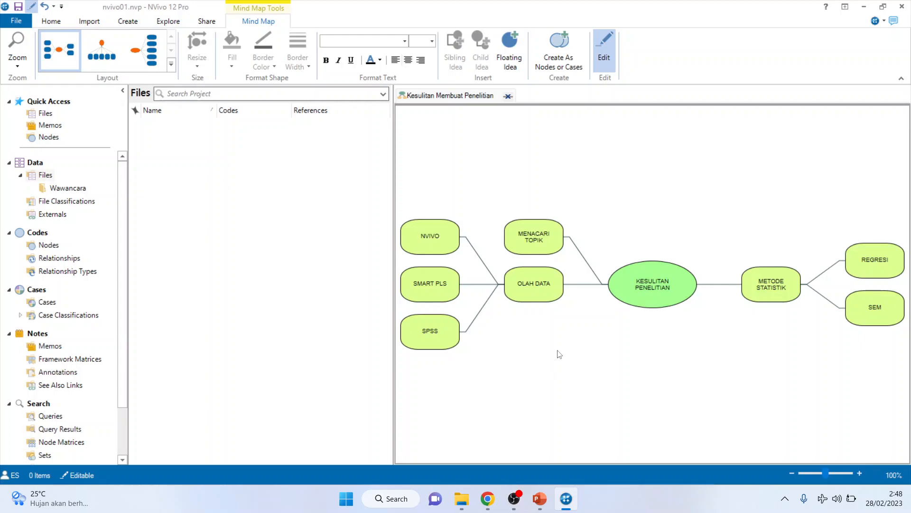
Add a child idea labelled "CURRENT ISSUES" under MENACARI TOPIK
{"action": "right_click", "coordinate": [541, 235]}
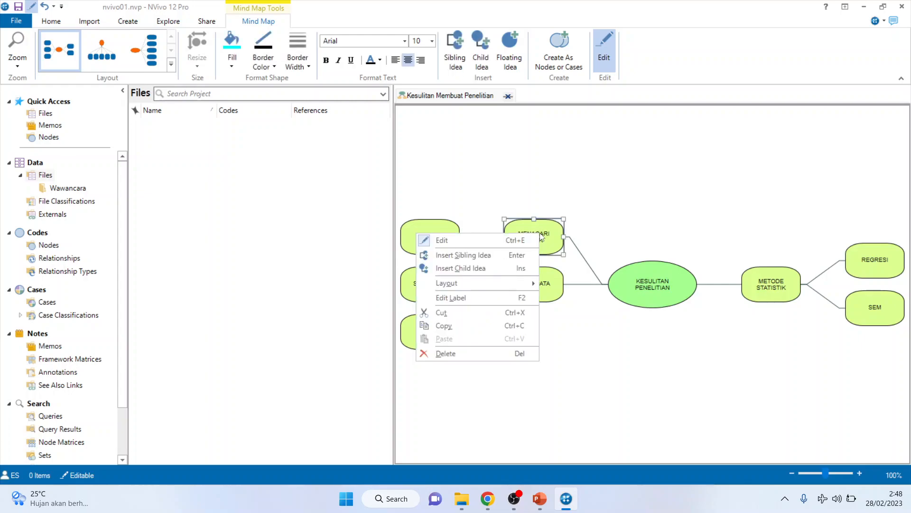
{"action": "right_click", "coordinate": [512, 274]}
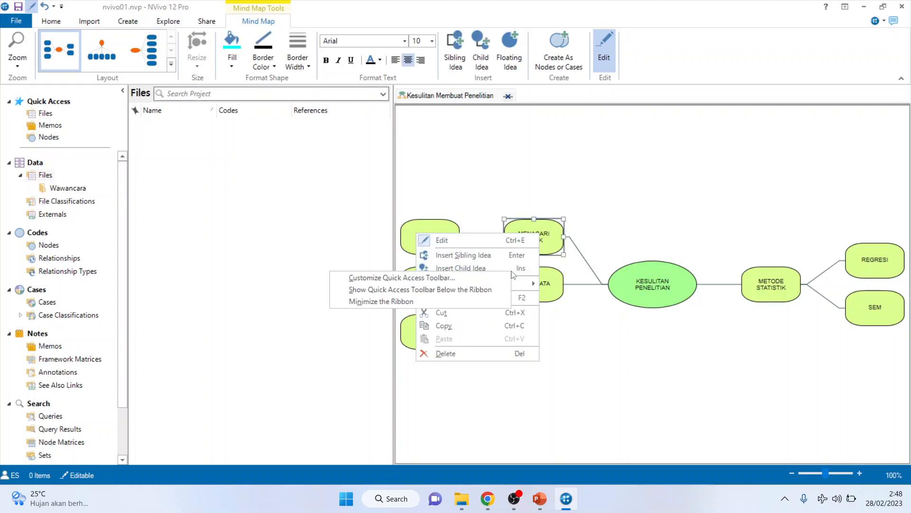
{"action": "key", "text": "Escape"}
{"action": "left_click", "coordinate": [513, 269]}
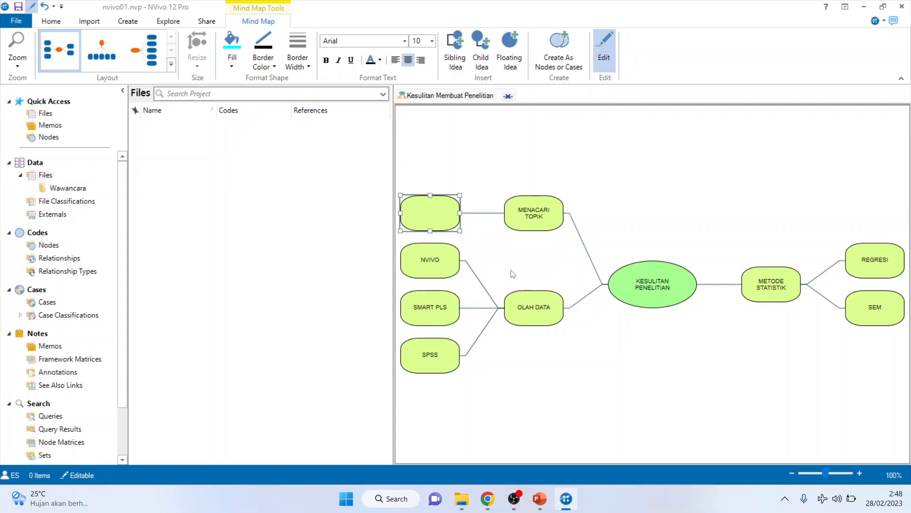
{"action": "left_click", "coordinate": [512, 274]}
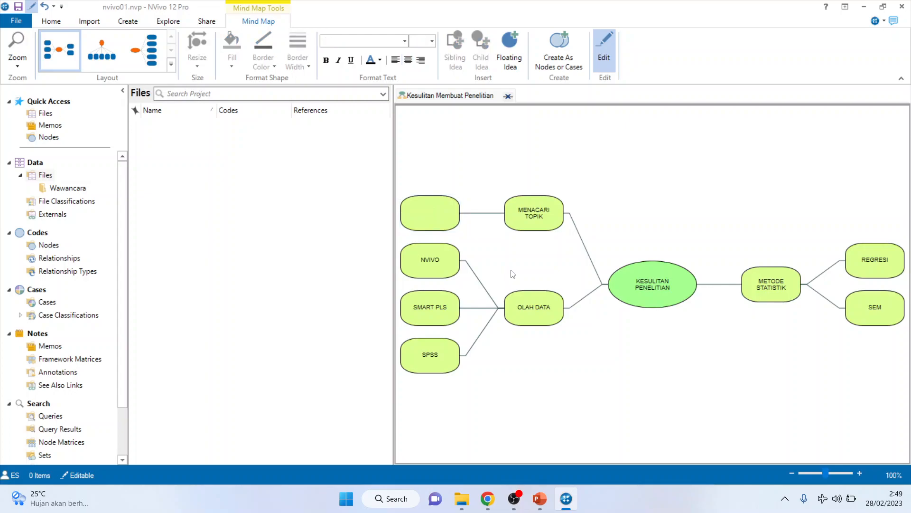
{"action": "left_click", "coordinate": [434, 216]}
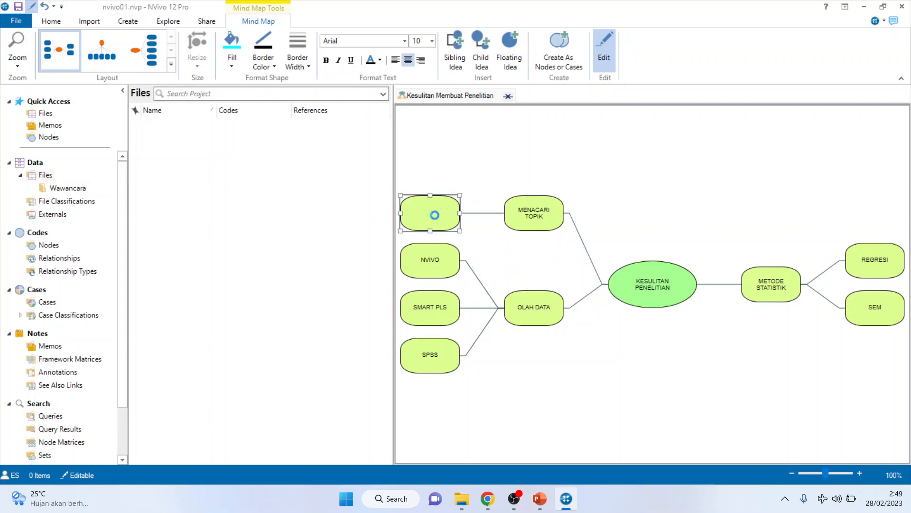
{"action": "right_click", "coordinate": [437, 218]}
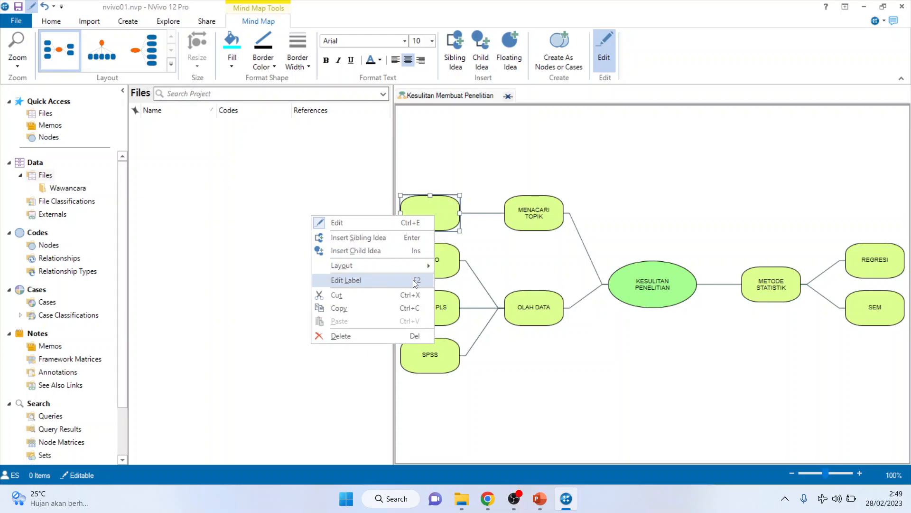
{"action": "left_click", "coordinate": [416, 281]}
{"action": "type", "text": "CU"}
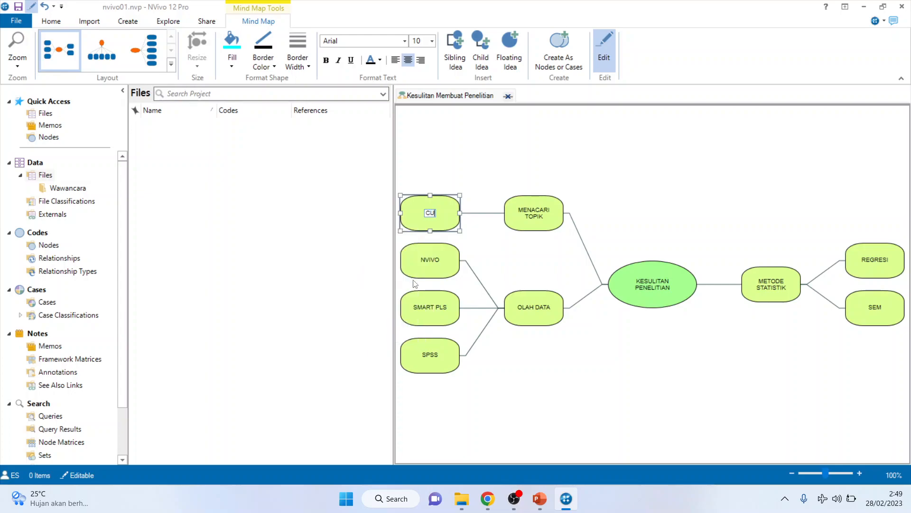
{"action": "type", "text": "RRENT ISSUES"}
{"action": "left_click", "coordinate": [506, 269]}
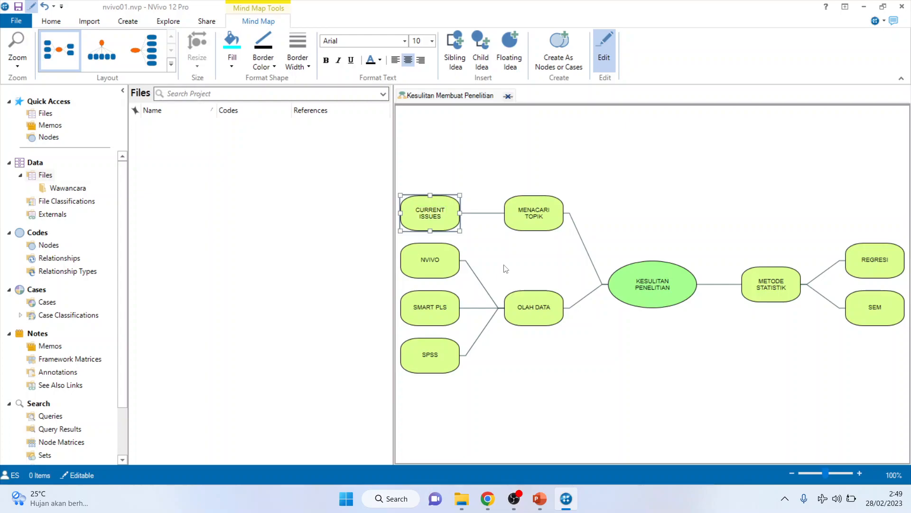
Insert a sibling idea labelled "JURNAL" next to CURRENT ISSUES
{"action": "left_click", "coordinate": [437, 218]}
{"action": "right_click", "coordinate": [439, 217]}
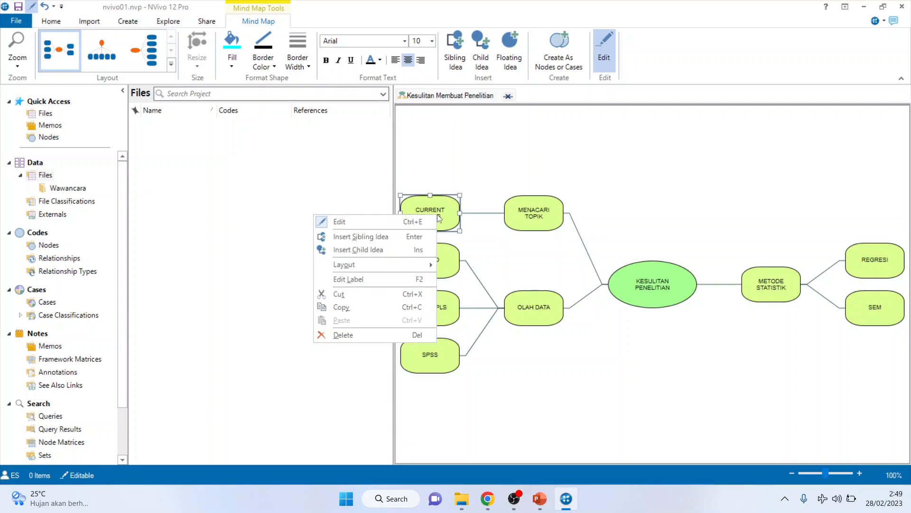
{"action": "right_click", "coordinate": [403, 237]}
{"action": "left_click", "coordinate": [404, 238]}
{"action": "left_click", "coordinate": [403, 236]}
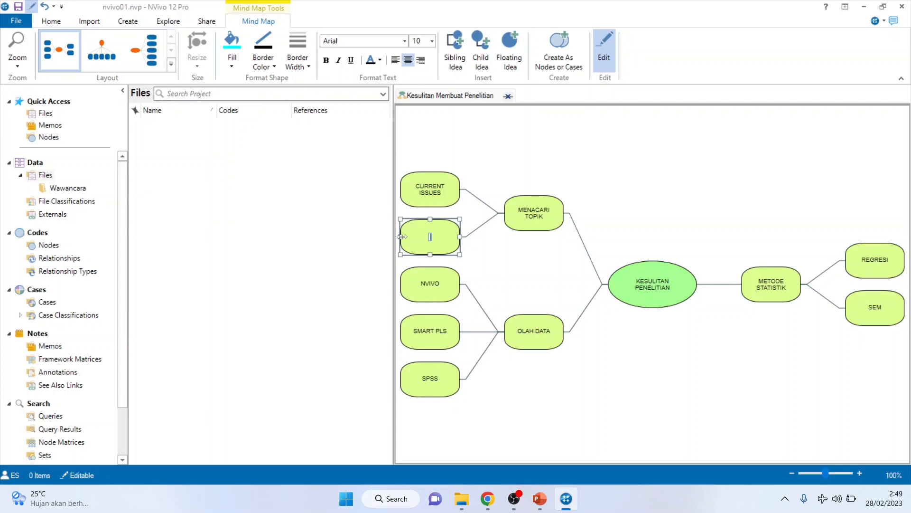
{"action": "type", "text": "JURNAL"}
{"action": "right_click", "coordinate": [493, 259]}
Insert a sibling idea of JURNAL and label it "MATERI KULIAH"
{"action": "left_click", "coordinate": [432, 243]}
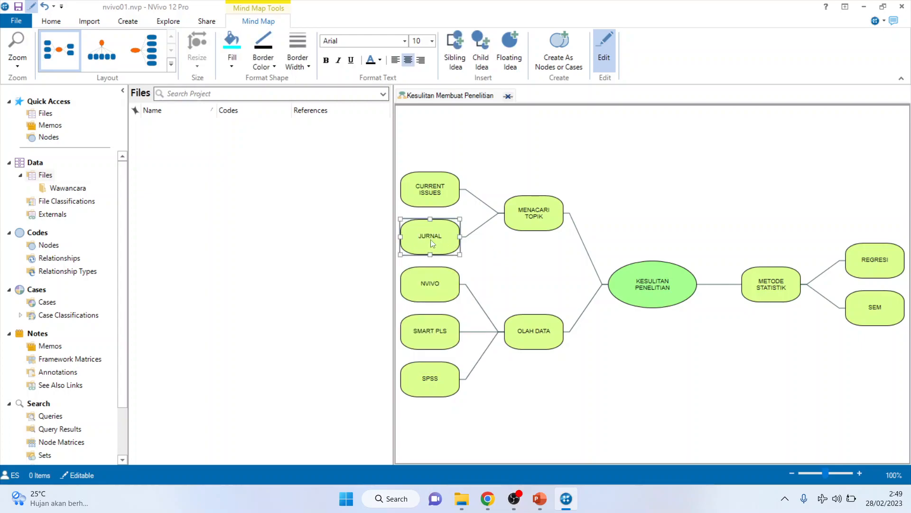
{"action": "left_click", "coordinate": [456, 45]}
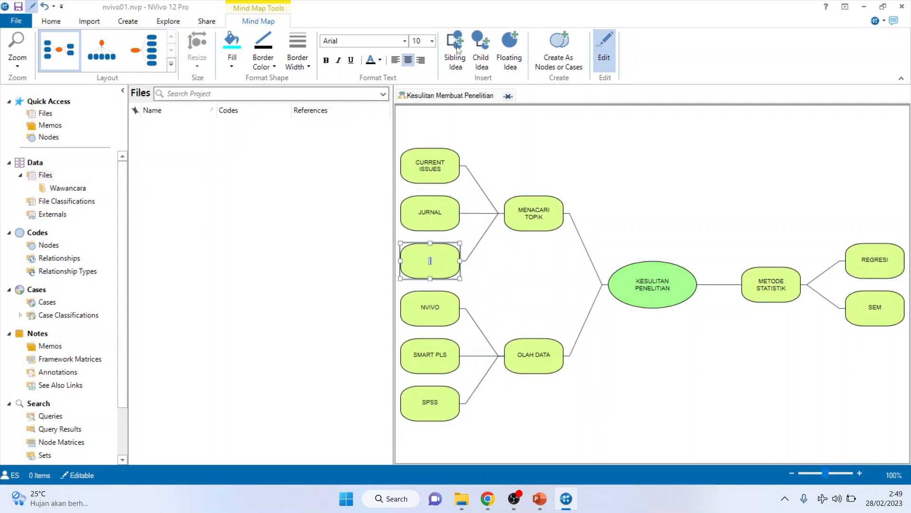
{"action": "type", "text": "MATERI KULIAH"}
{"action": "right_click", "coordinate": [712, 391]}
{"action": "left_click", "coordinate": [765, 442]}
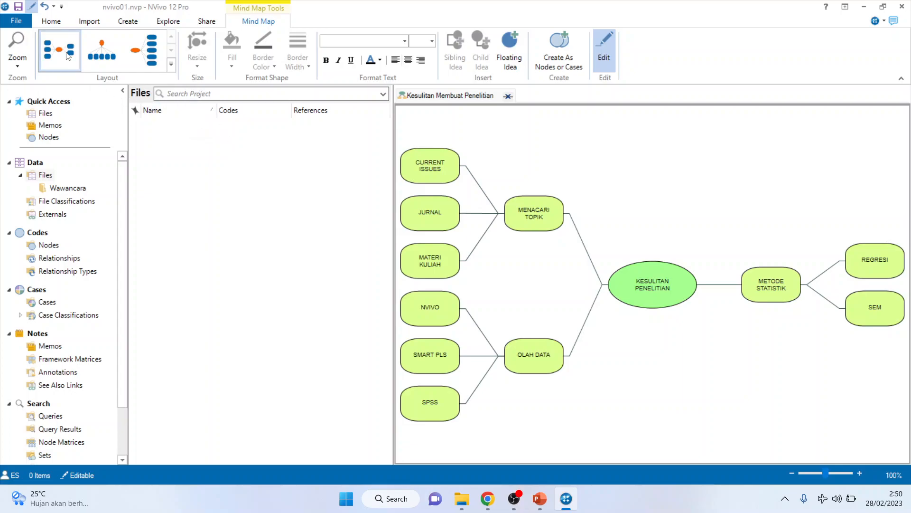
Compare the mind map in the Top Down and Left Right layouts, and keep it in Top Down
{"action": "left_click", "coordinate": [108, 59]}
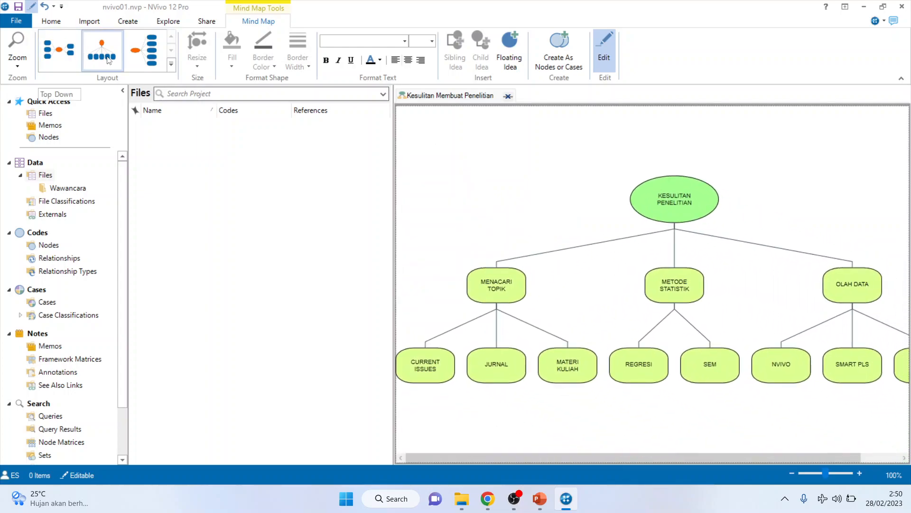
{"action": "left_click", "coordinate": [150, 55]}
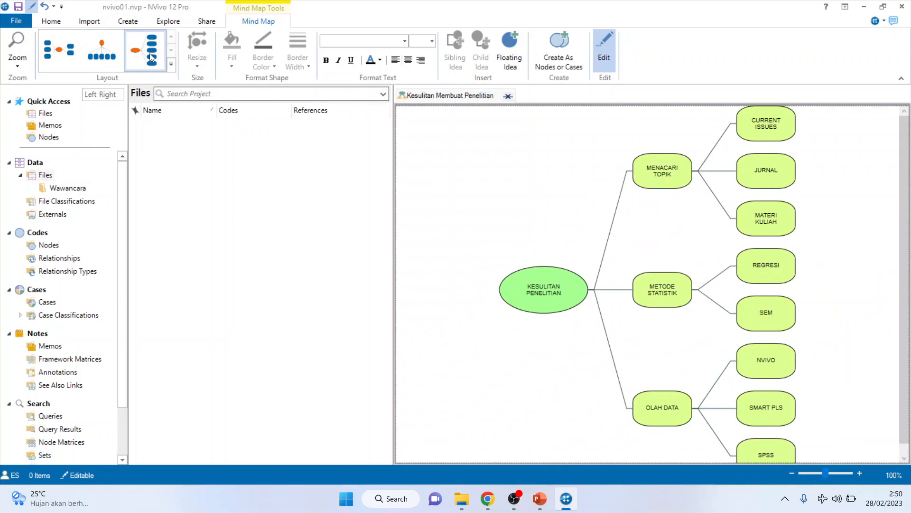
{"action": "left_click", "coordinate": [108, 57]}
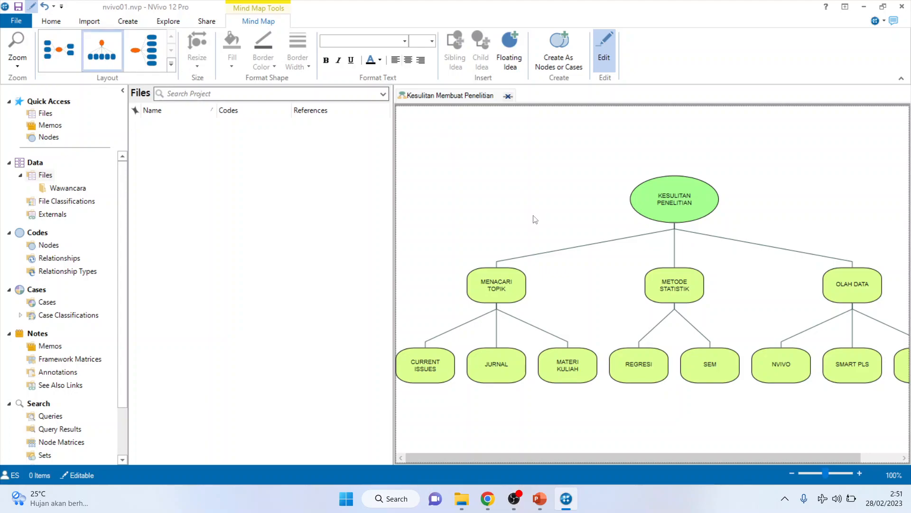
Export the mind map as a JPEG file named "Kesulitan MIND MAP" in the kendala dalam meneliti folder
{"action": "right_click", "coordinate": [513, 199]}
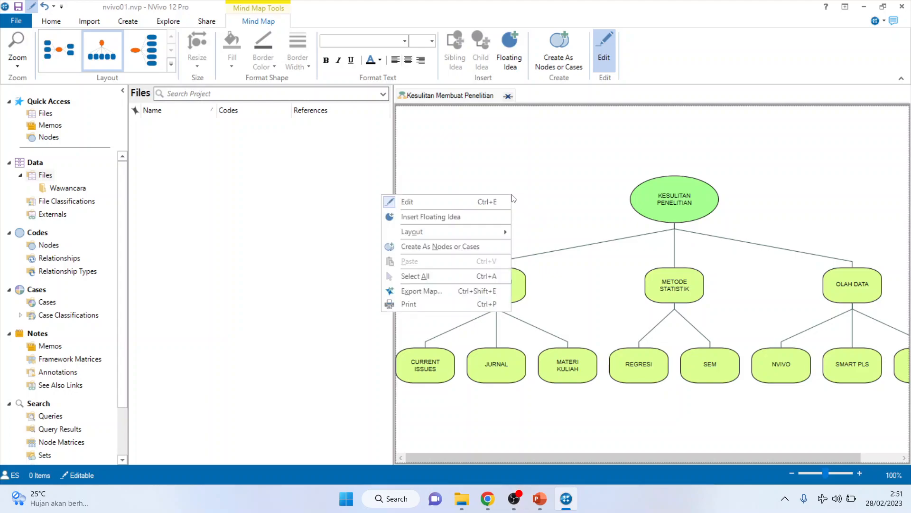
{"action": "left_click", "coordinate": [465, 292]}
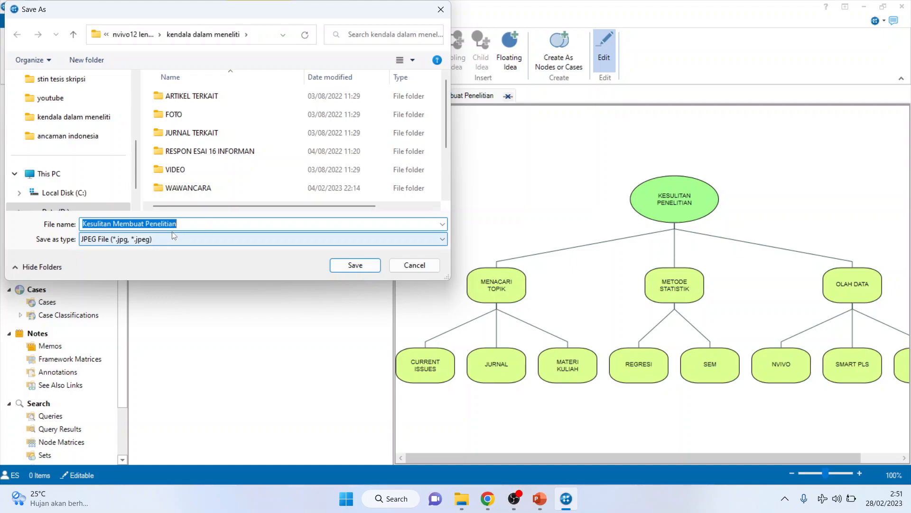
{"action": "left_click", "coordinate": [202, 223]}
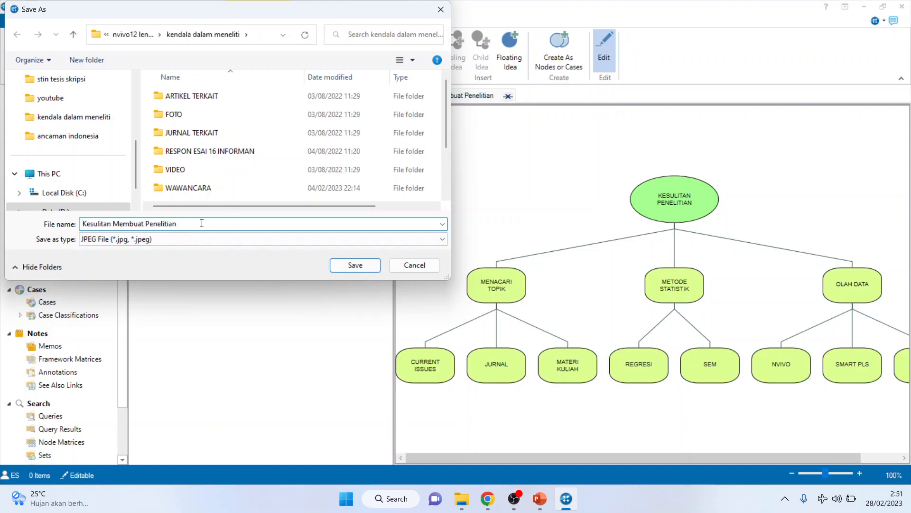
{"action": "key", "text": "BackSpace"}
{"action": "key", "text": "BackSpace"}
{"action": "key", "text": "BackSpace"}
{"action": "key", "text": "BackSpace"}
{"action": "key", "text": "BackSpace"}
{"action": "key", "text": "BackSpace"}
{"action": "key", "text": "BackSpace"}
{"action": "key", "text": "BackSpace"}
{"action": "key", "text": "BackSpace"}
{"action": "key", "text": "BackSpace"}
{"action": "key", "text": "BackSpace"}
{"action": "key", "text": "BackSpace"}
{"action": "key", "text": "BackSpace"}
{"action": "key", "text": "BackSpace"}
{"action": "key", "text": "BackSpace"}
{"action": "key", "text": "BackSpace"}
{"action": "key", "text": "BackSpace"}
{"action": "key", "text": "BackSpace"}
{"action": "type", "text": "MIND MAP"}
{"action": "left_click", "coordinate": [356, 266]}
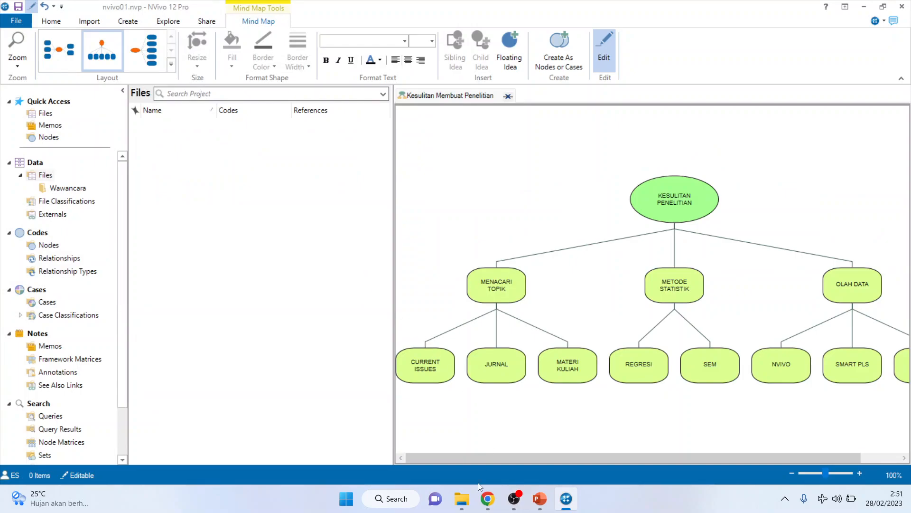
Switch to File Explorer and view the exported Kesulitan MIND MAP image in the kendala dalam meneliti folder
{"action": "left_click", "coordinate": [463, 499]}
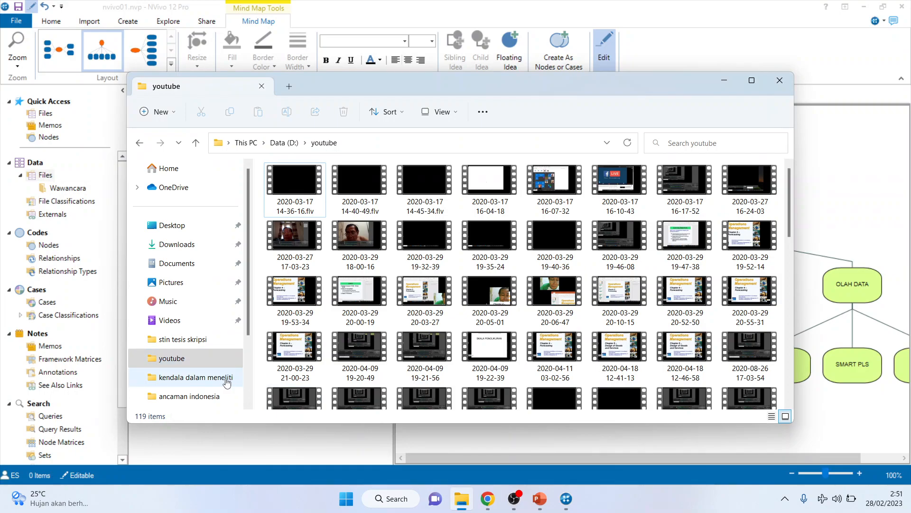
{"action": "left_click", "coordinate": [212, 378]}
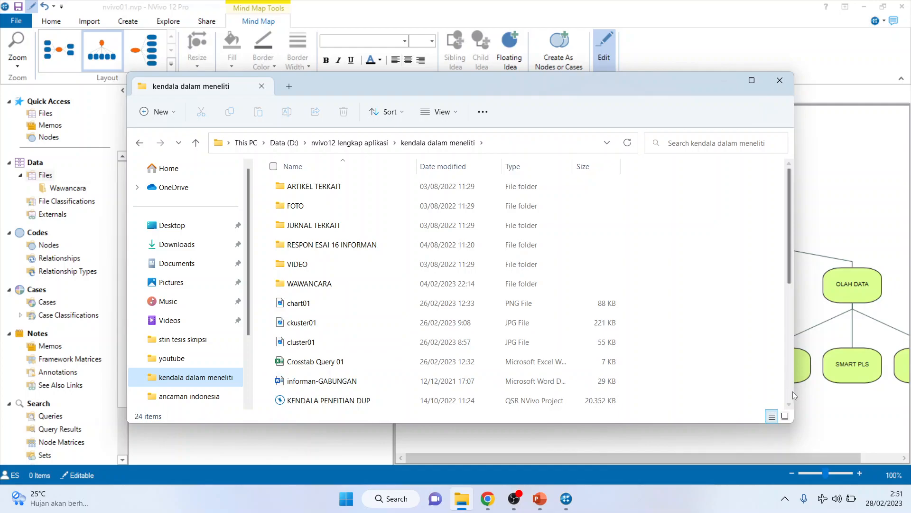
{"action": "left_click", "coordinate": [790, 394]}
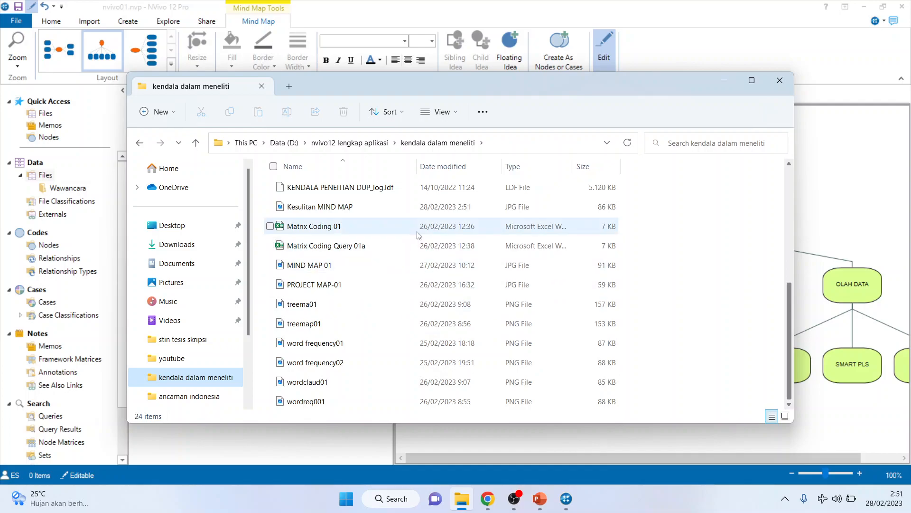
{"action": "left_click", "coordinate": [382, 208]}
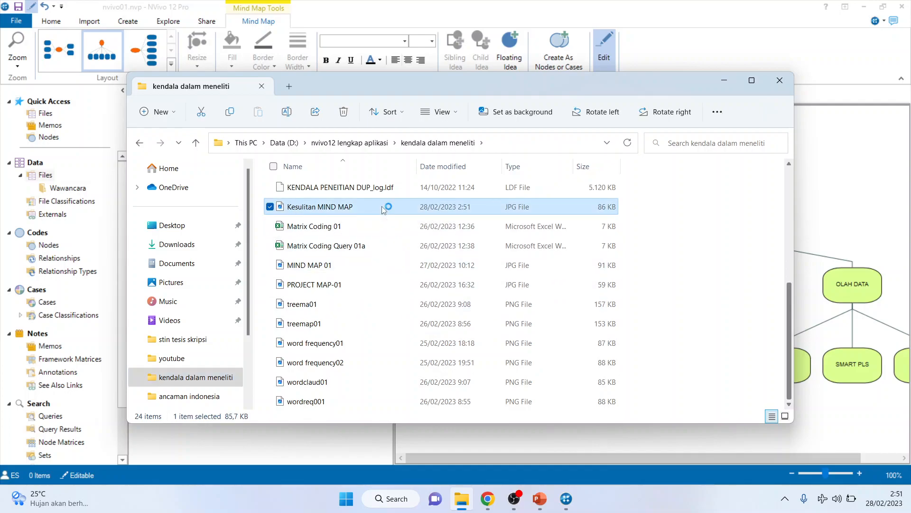
{"action": "double_click", "coordinate": [383, 208]}
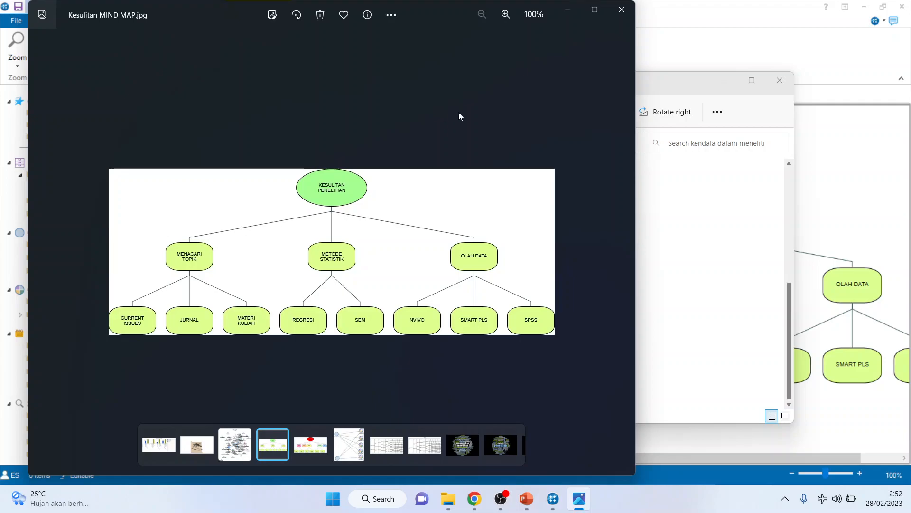
{"action": "left_click", "coordinate": [617, 13]}
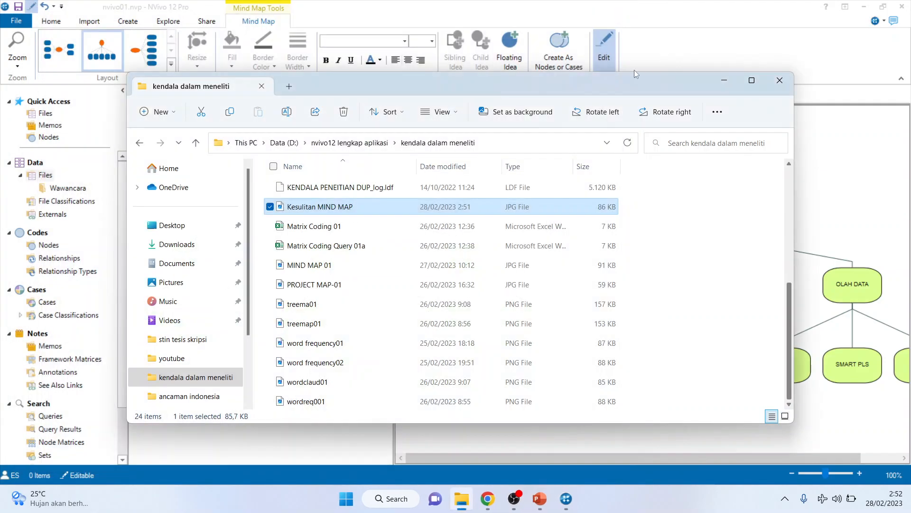
{"action": "left_click", "coordinate": [728, 84]}
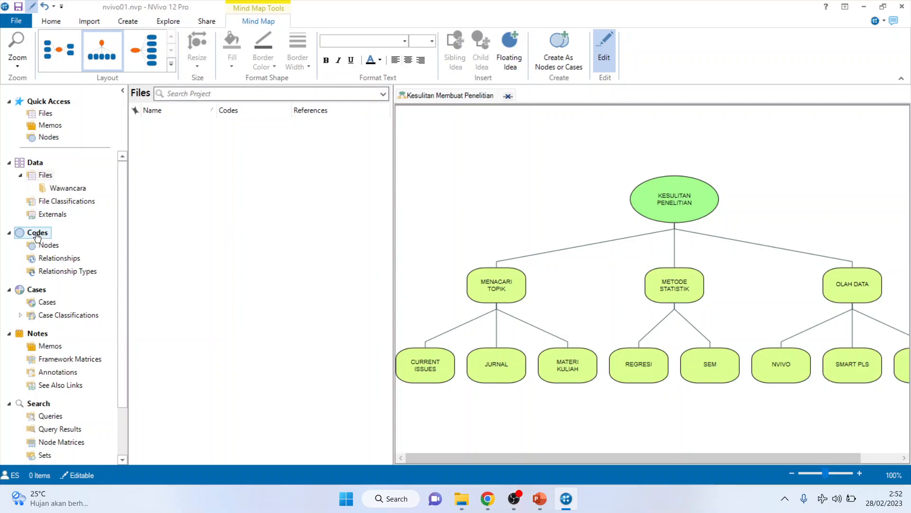
Display the project's list of nodes under Codes
{"action": "left_click", "coordinate": [48, 247]}
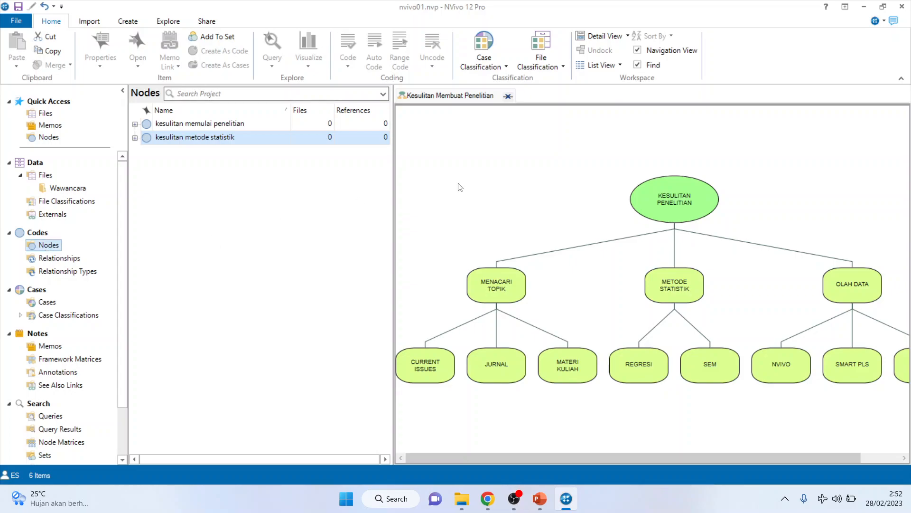
{"action": "right_click", "coordinate": [669, 202]}
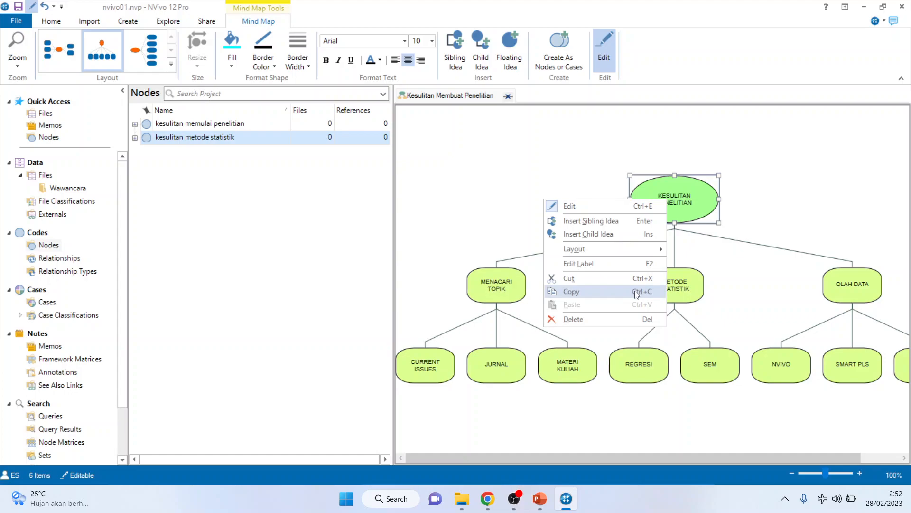
{"action": "right_click", "coordinate": [696, 204]}
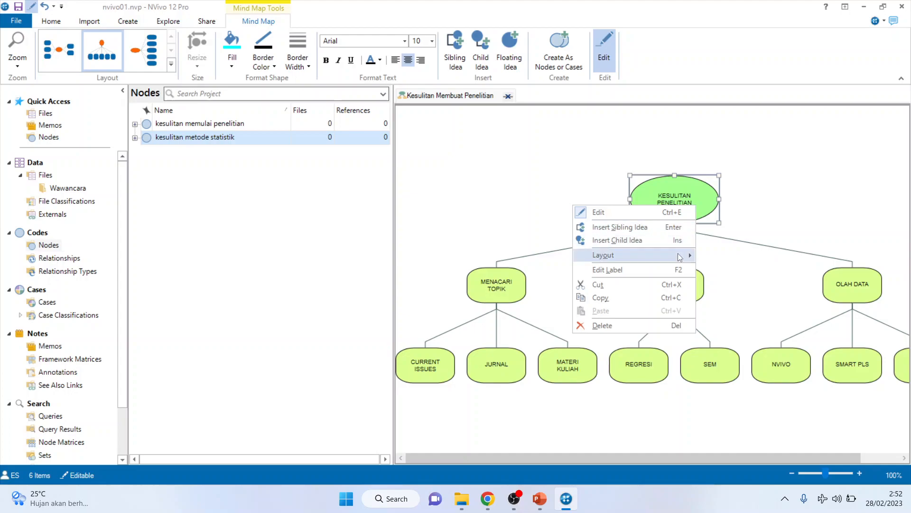
{"action": "mouse_move", "coordinate": [678, 254]}
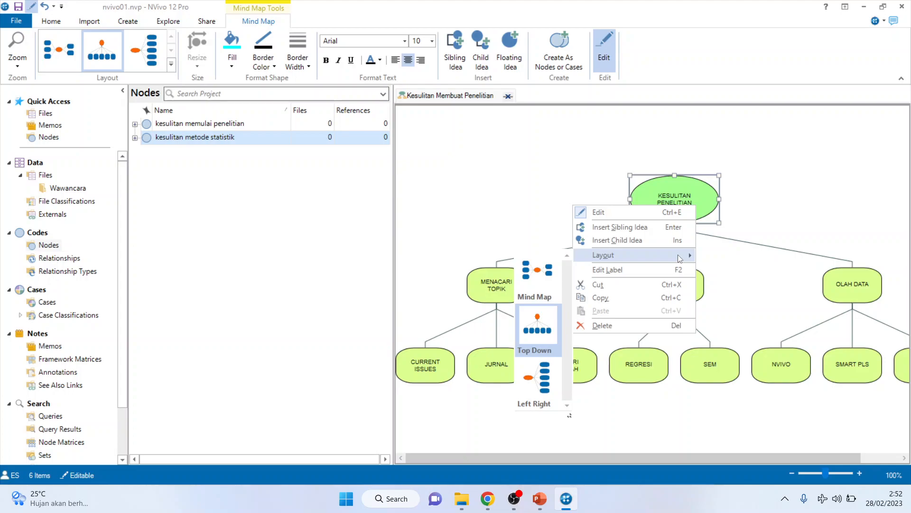
{"action": "left_click", "coordinate": [642, 301]}
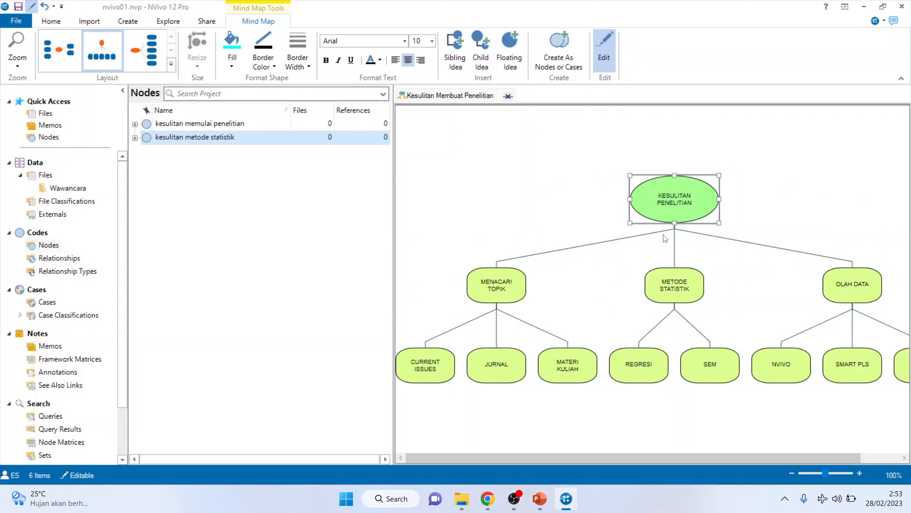
{"action": "right_click", "coordinate": [680, 195]}
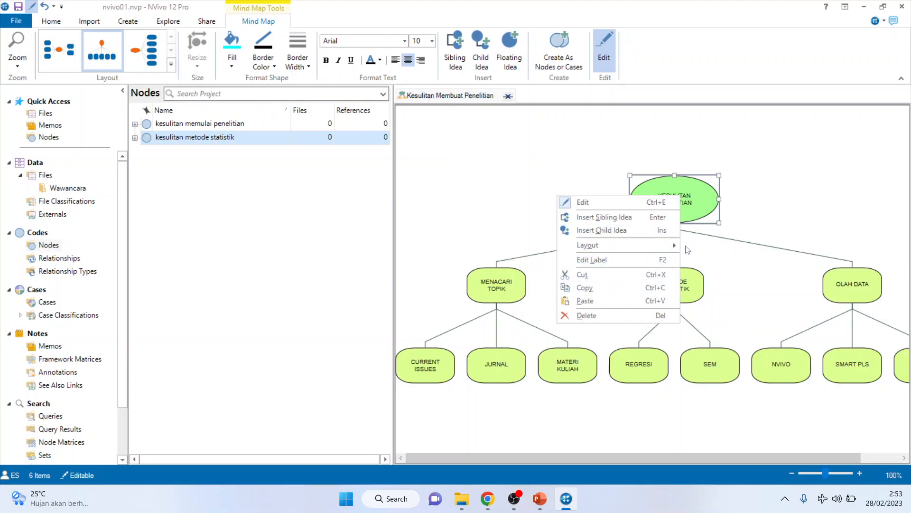
{"action": "right_click", "coordinate": [609, 203]}
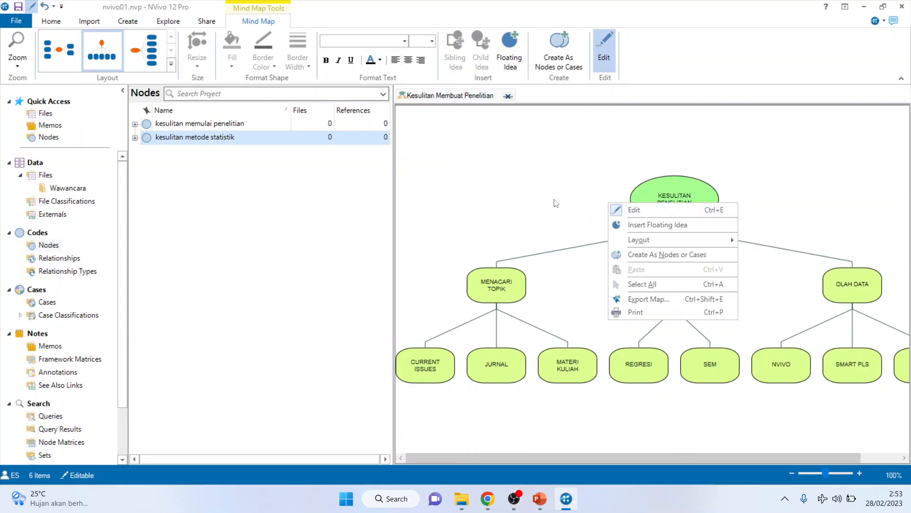
{"action": "left_click", "coordinate": [536, 199]}
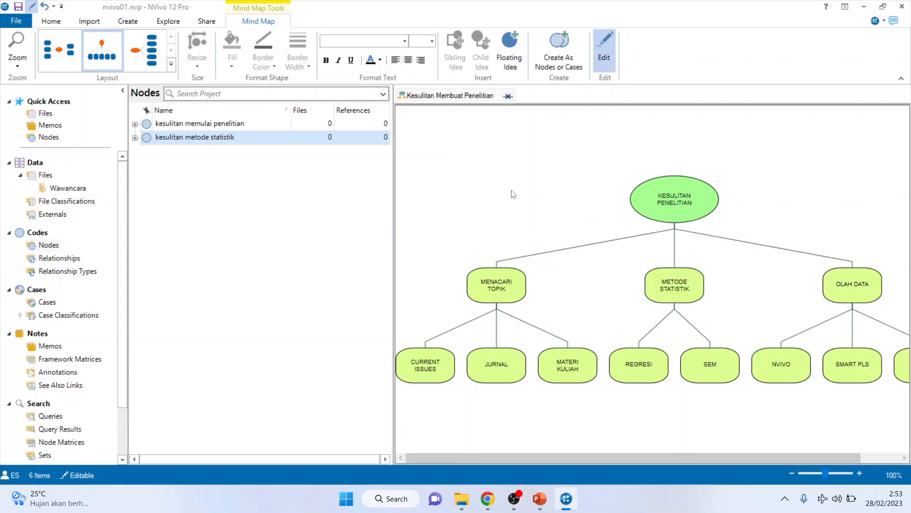
Create nodes from the whole mind map's ideas, storing them in the Nodes location
{"action": "right_click", "coordinate": [513, 195]}
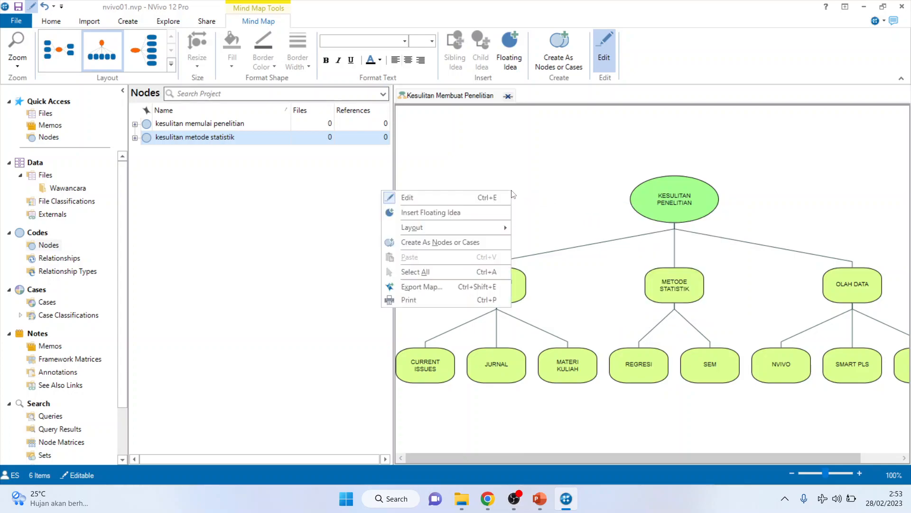
{"action": "left_click", "coordinate": [489, 243]}
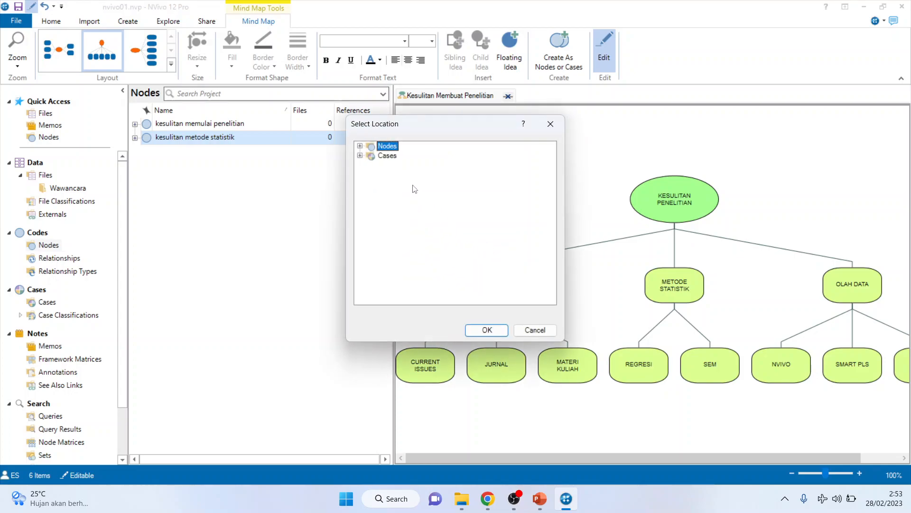
{"action": "left_click", "coordinate": [487, 330]}
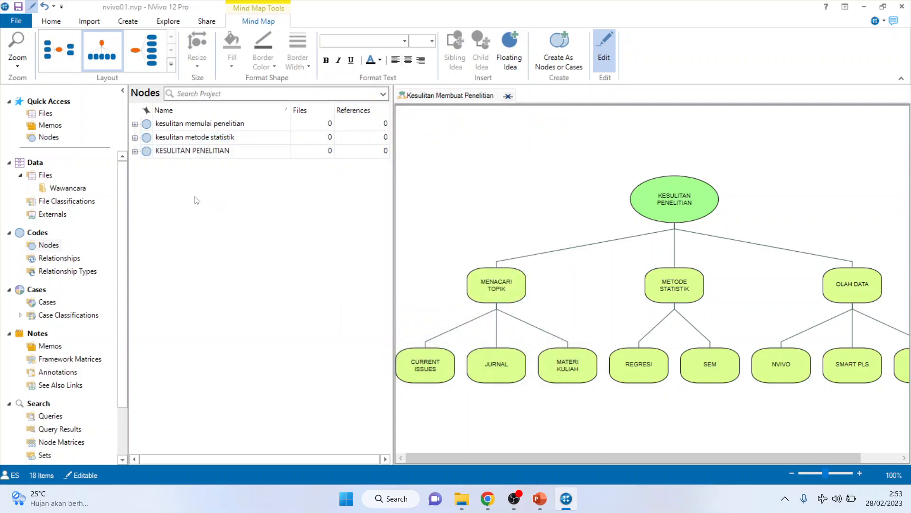
Expand the KESULITAN PENELITIAN, kesulitan metode statistik and kesulitan memulai penelitian nodes to review their child nodes
{"action": "left_click", "coordinate": [134, 151]}
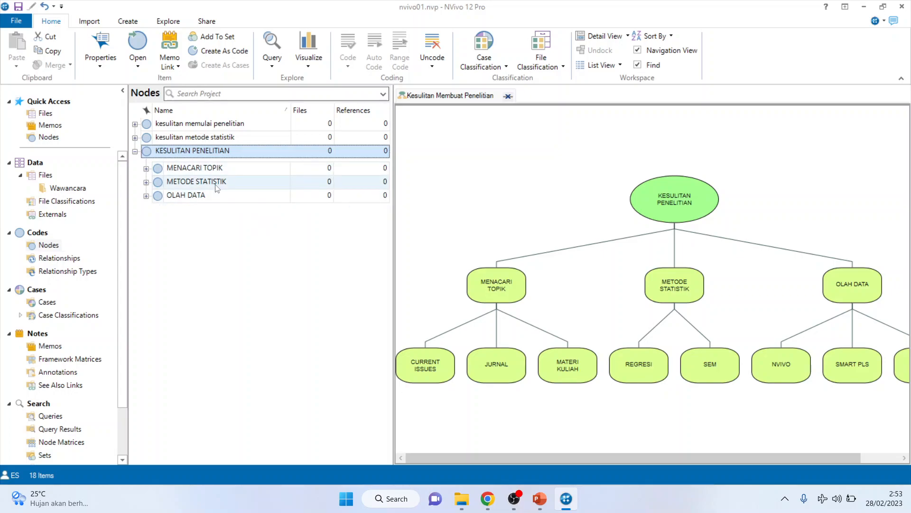
{"action": "left_click", "coordinate": [135, 138]}
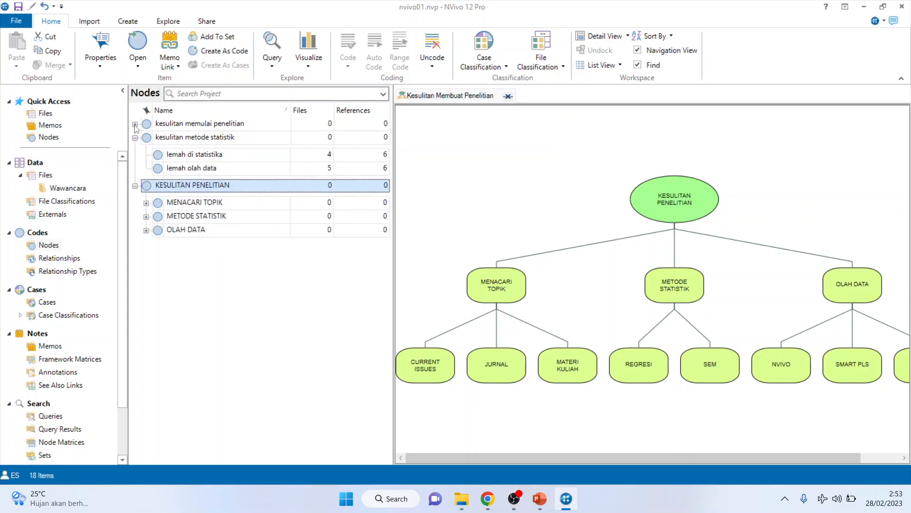
{"action": "left_click", "coordinate": [136, 125]}
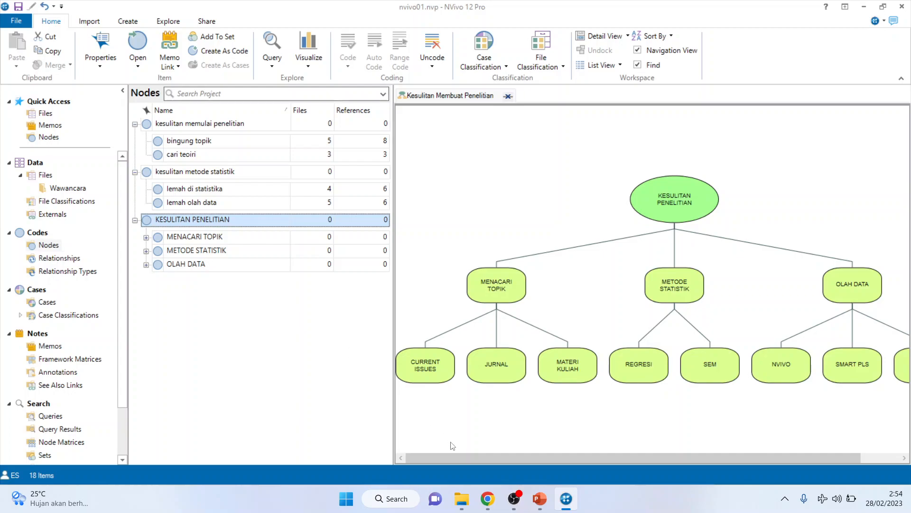
Switch to the "ppt mind map" presentation in PowerPoint and present its closing slide 2 as a full-screen slide show
{"action": "left_click", "coordinate": [538, 504]}
{"action": "left_click", "coordinate": [119, 192]}
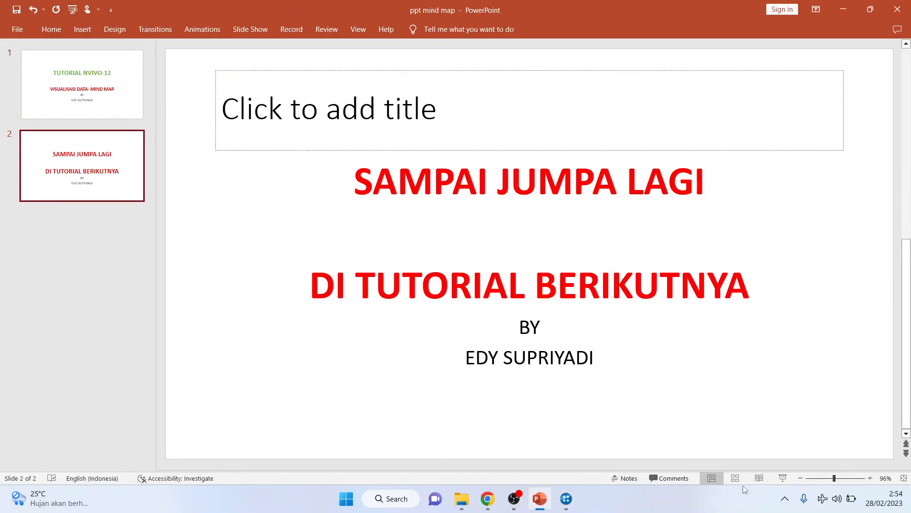
{"action": "left_click", "coordinate": [782, 479]}
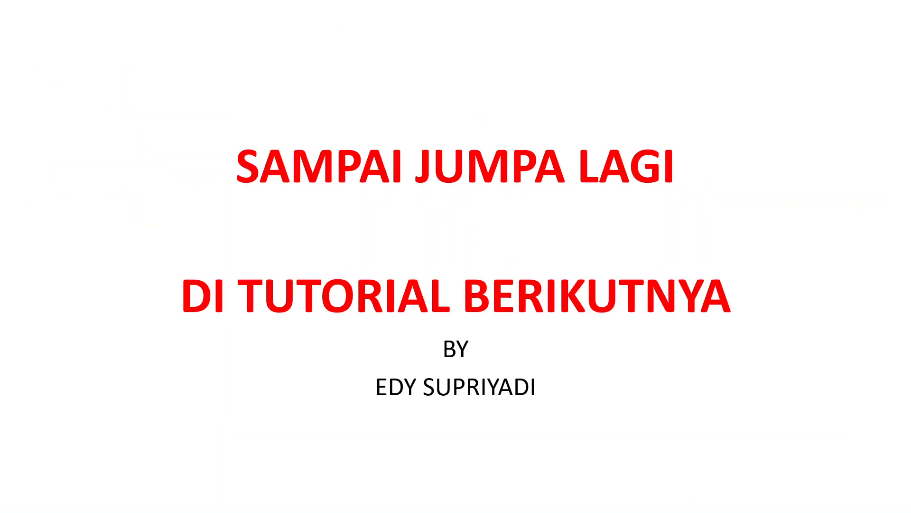